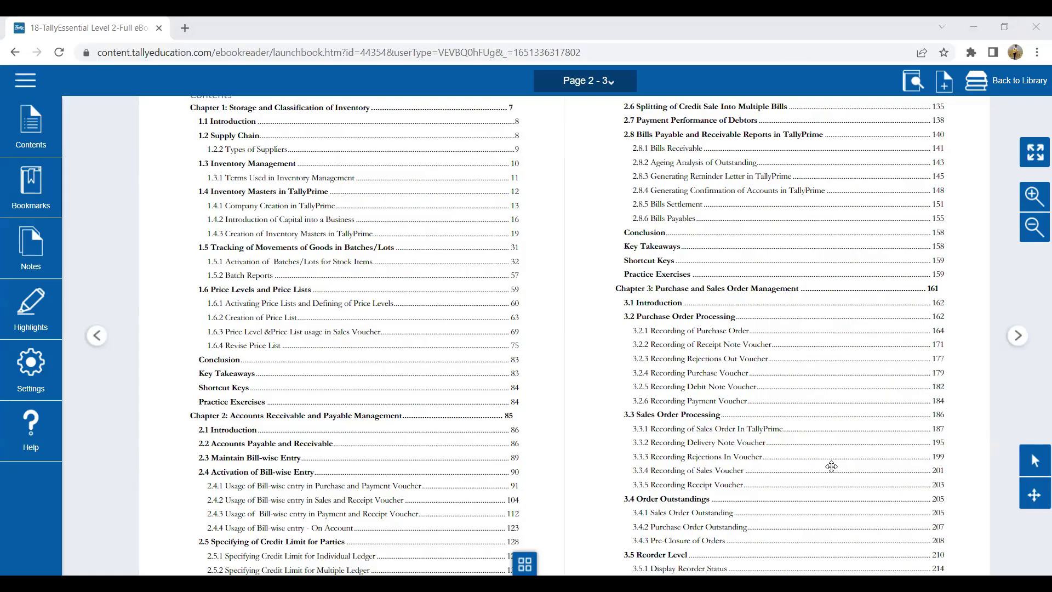
- Switch from the Tally Education eBook to TallyPrime's Gateway of Tally for Star India Ltd
key("alt+Tab")
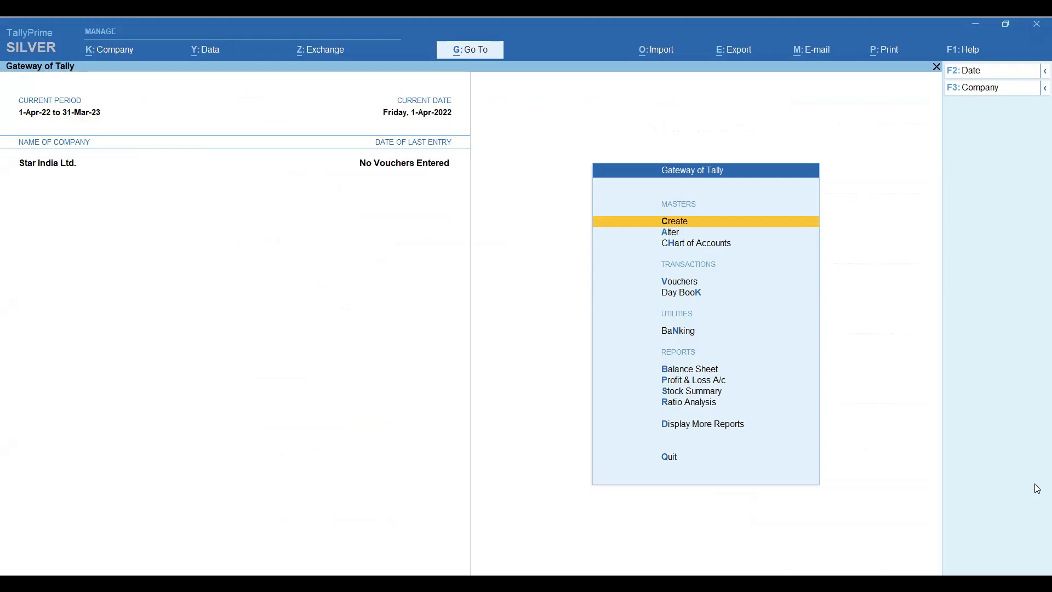
- Set Enable Batches and Maintain Expiry Date for Batches to Yes in company features
key("F11")
key("Return")
key("Return")
key("Return")
key("Return")
key("Return")
key("Return")
key("Return")
type("y")
key("Return")
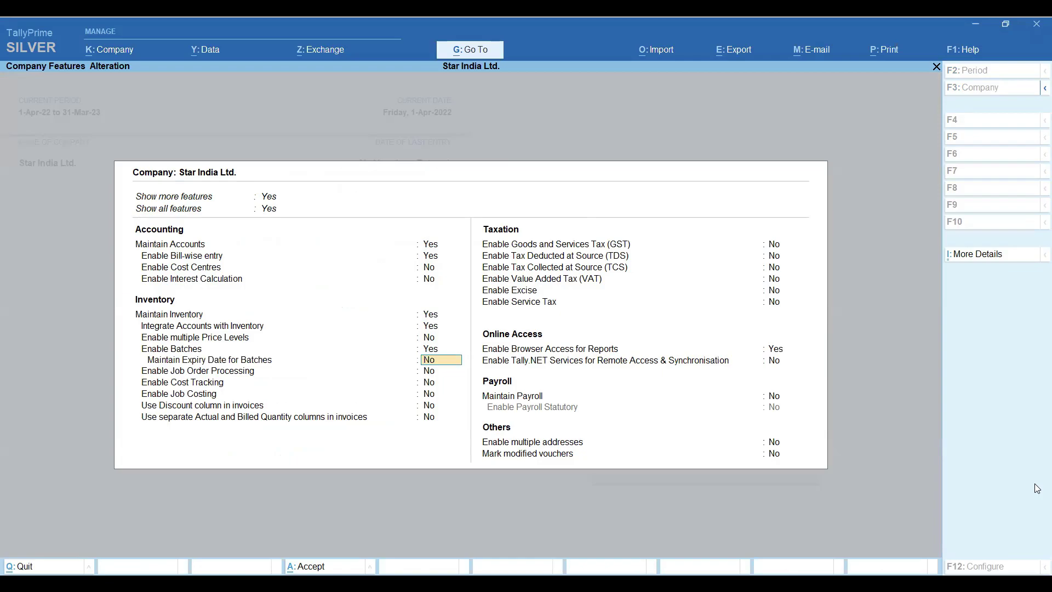
type("y")
key("Return")
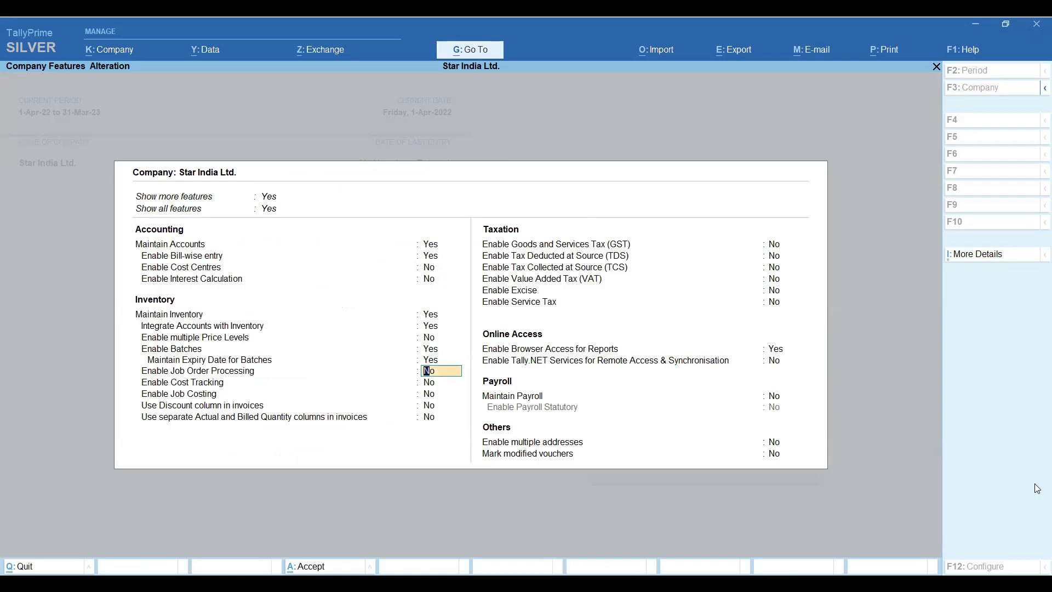
key("ctrl+a")
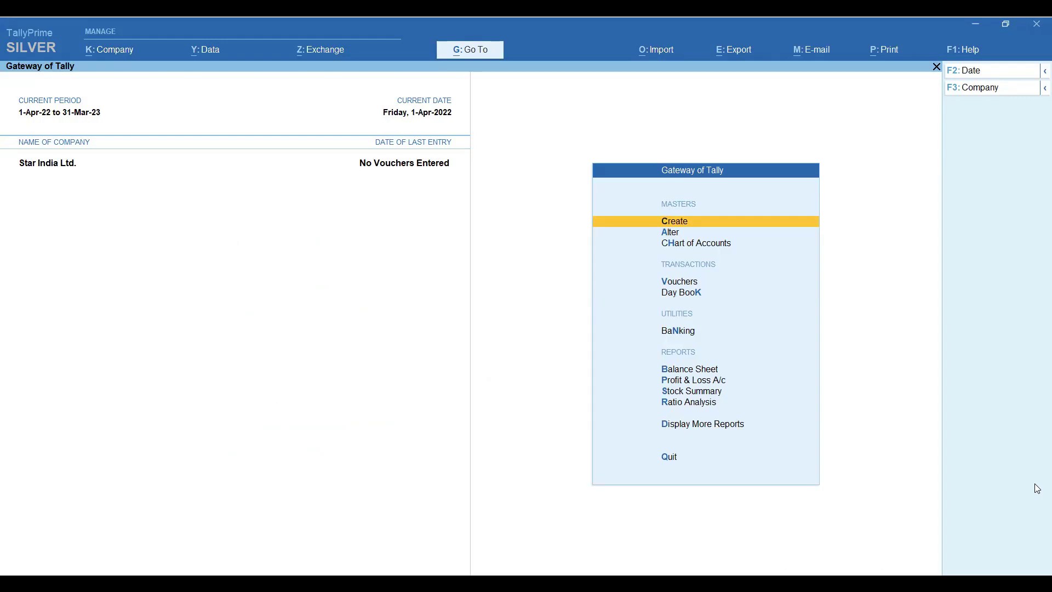
key("Return")
- Start a new stock item named Crocin Syrup
key("Down")
key("Down")
key("Down")
key("Down")
key("Down")
key("Down")
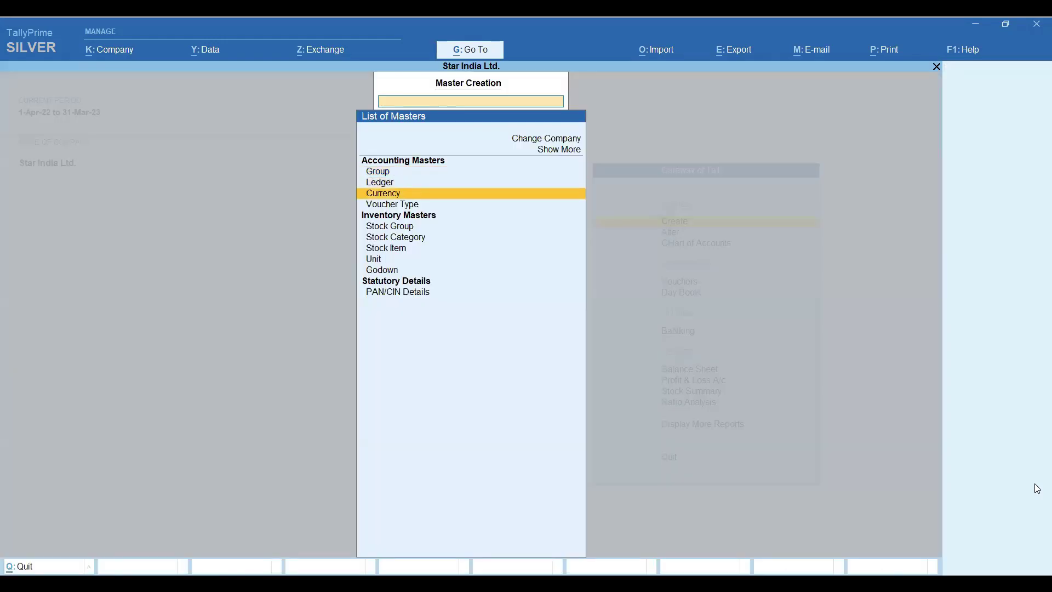
key("Return")
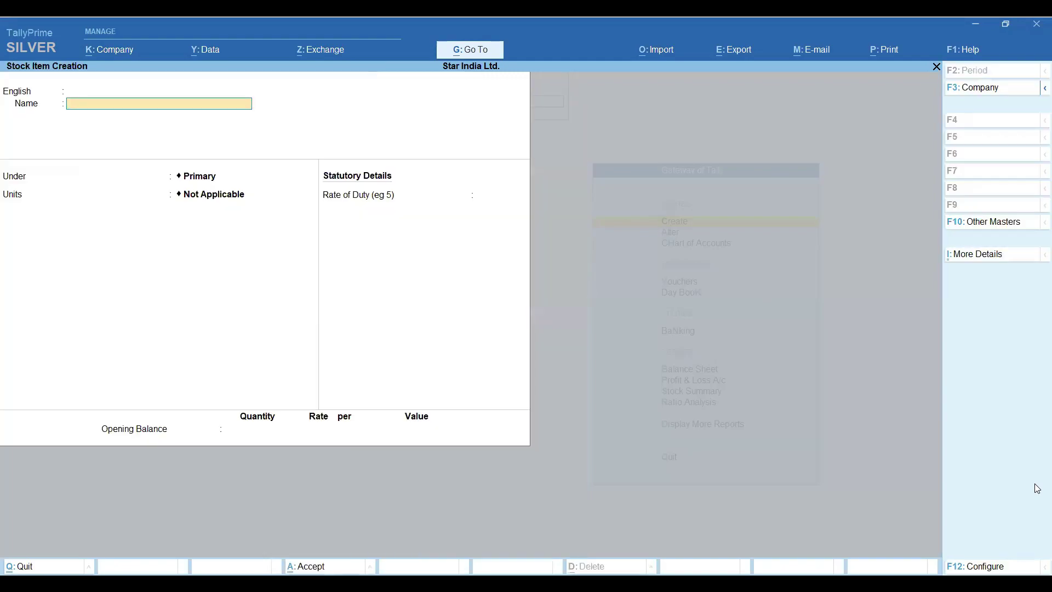
type("Crocin Syrup")
key("Return")
key("Return")
key("Return")
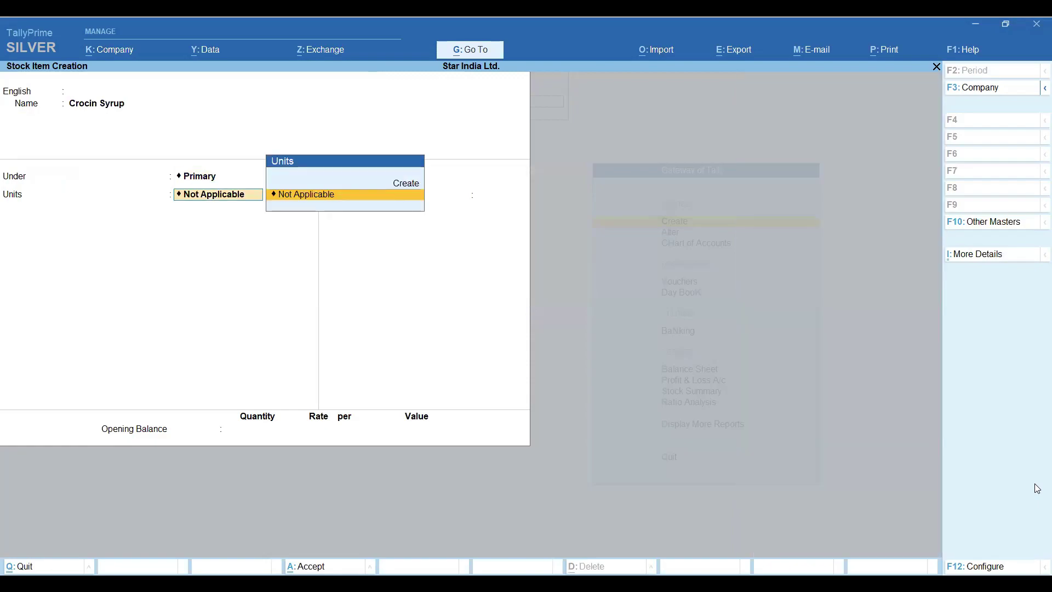
- Create the simple unit nos with 0 decimal places for the item
key("alt+c")
type("stri")
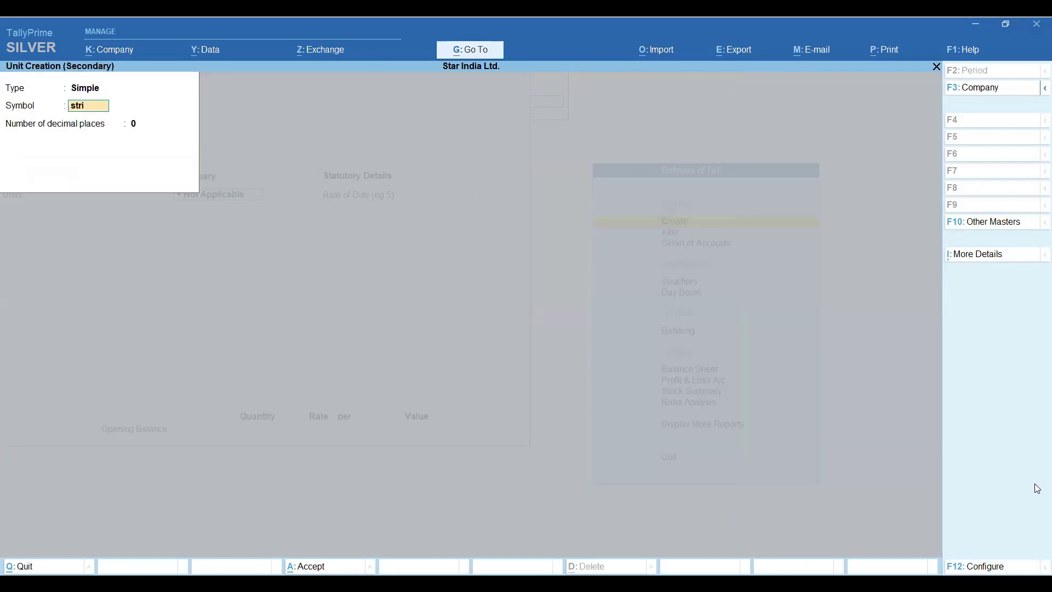
key("BackSpace")
key("BackSpace")
key("BackSpace")
key("BackSpace")
key("Return")
key("Return")
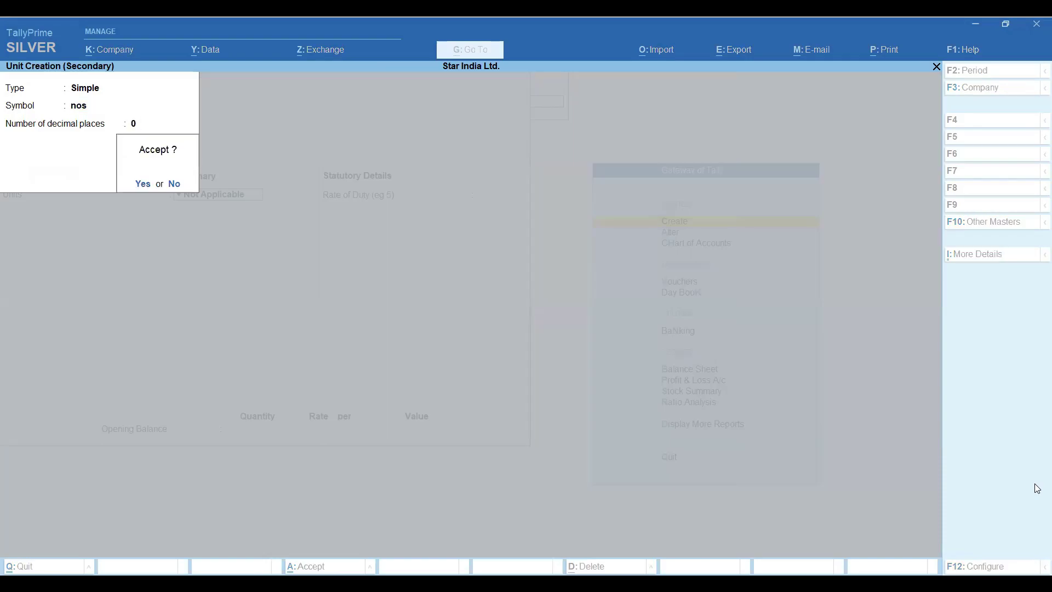
key("Return")
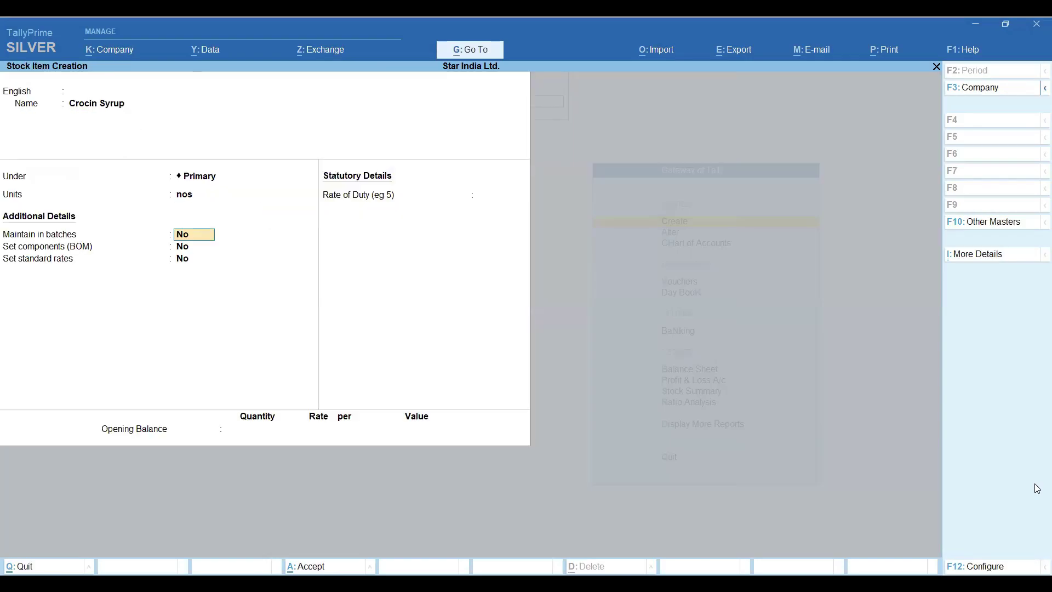
- Keep the item's unit as nos after briefly trying Not Applicable
key("BackSpace")
key("Return")
key("BackSpace")
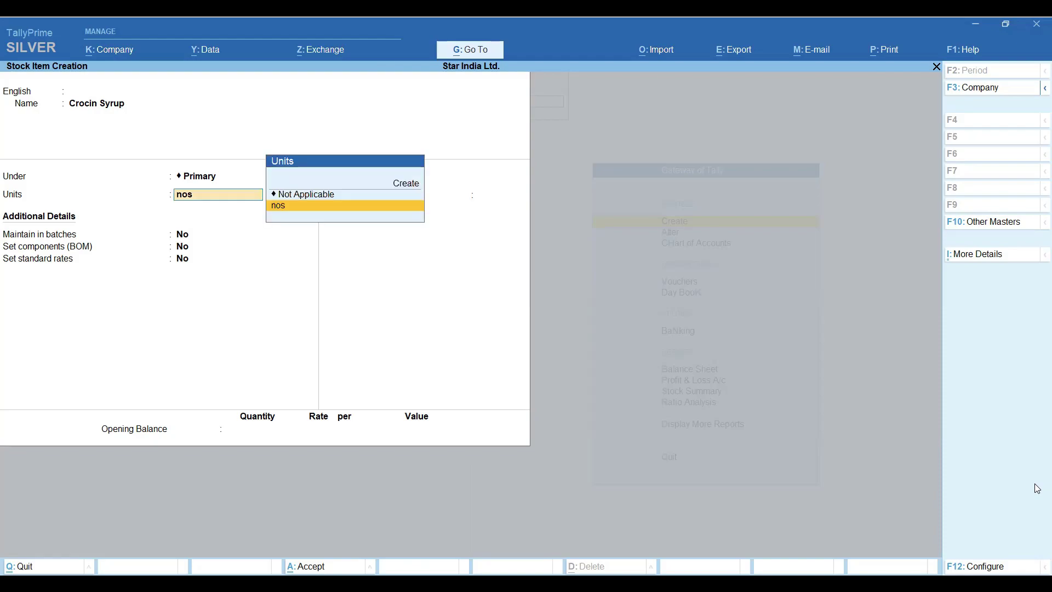
key("Up")
key("Return")
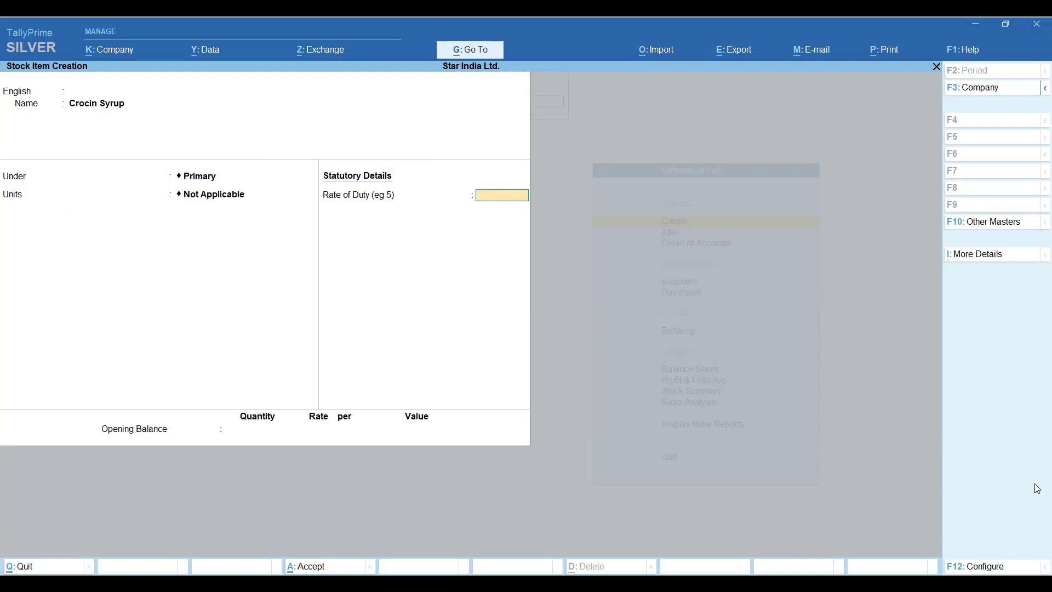
key("BackSpace")
key("Down")
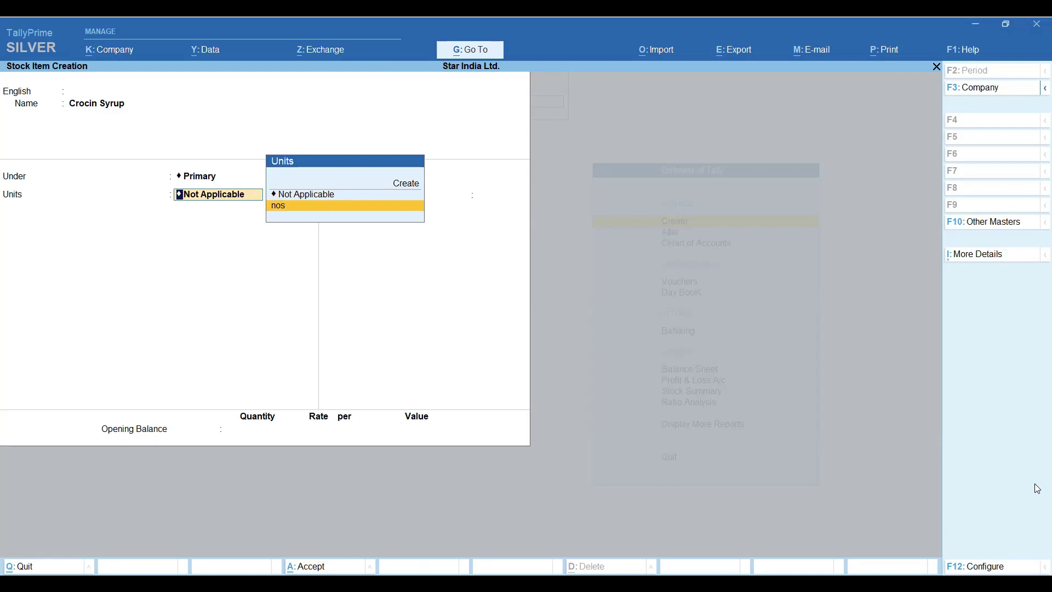
key("Return")
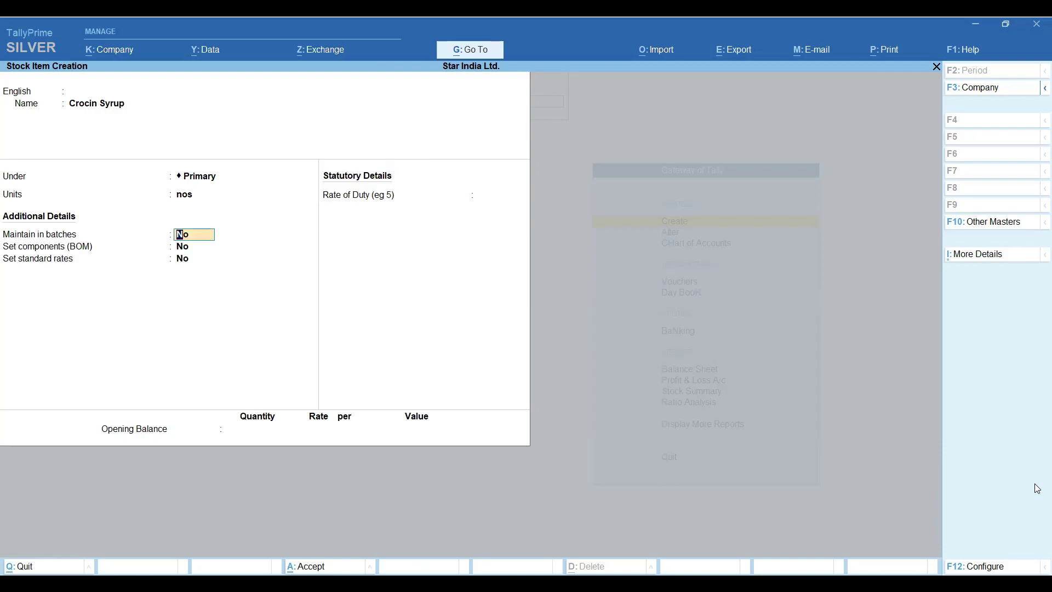
- Enable batches, manufacturing-date tracking and expiry dates, then save Crocin Syrup
type("y")
key("Return")
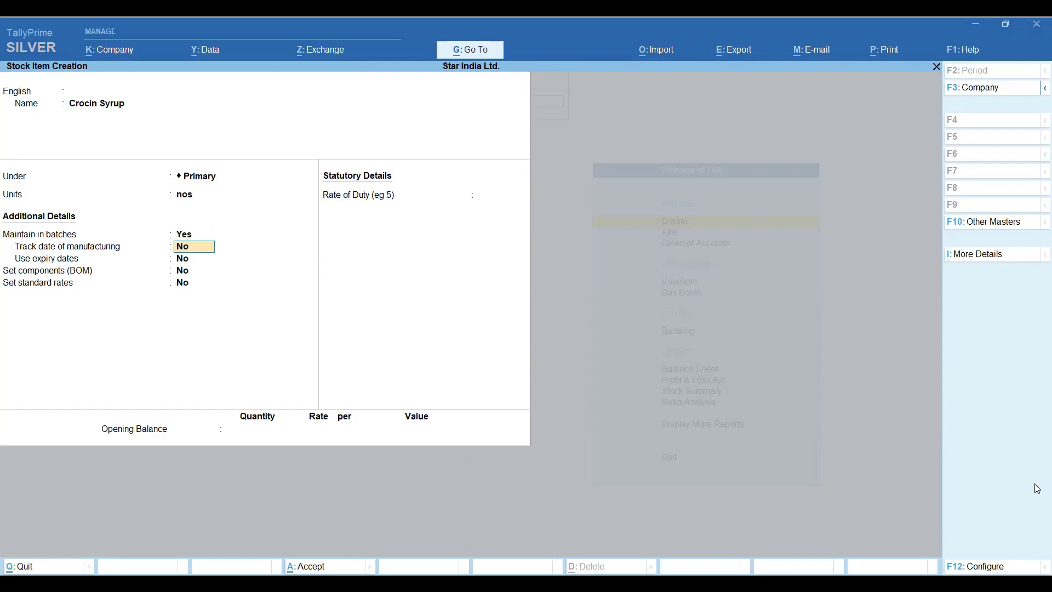
type("y")
key("Return")
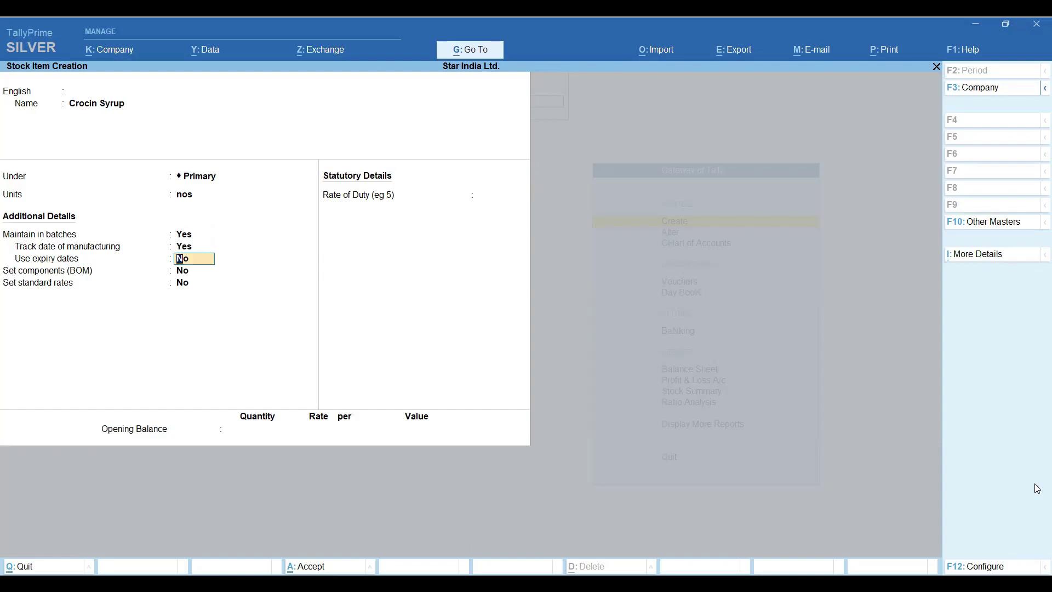
type("y")
key("Return")
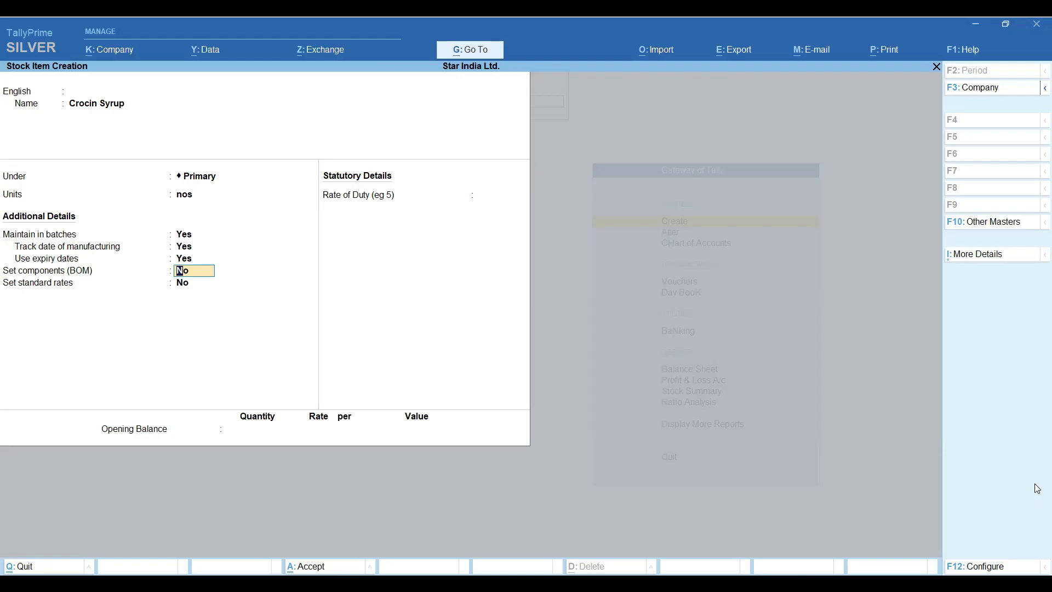
key("ctrl")
key("ctrl+a")
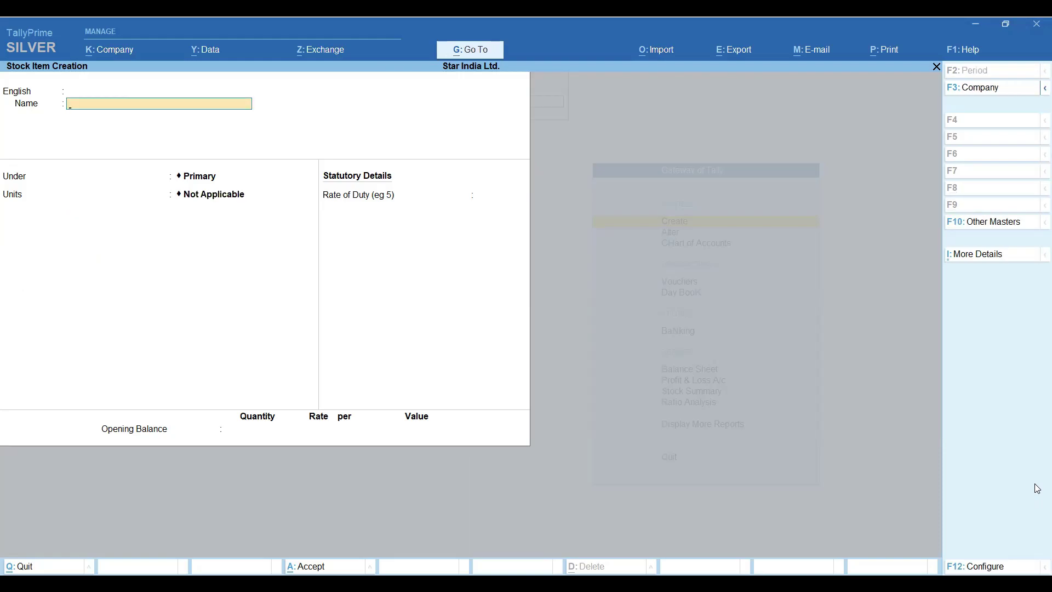
- Start a purchase voucher dated 1-Apr-22 with supplier invoice number 101
key("Escape")
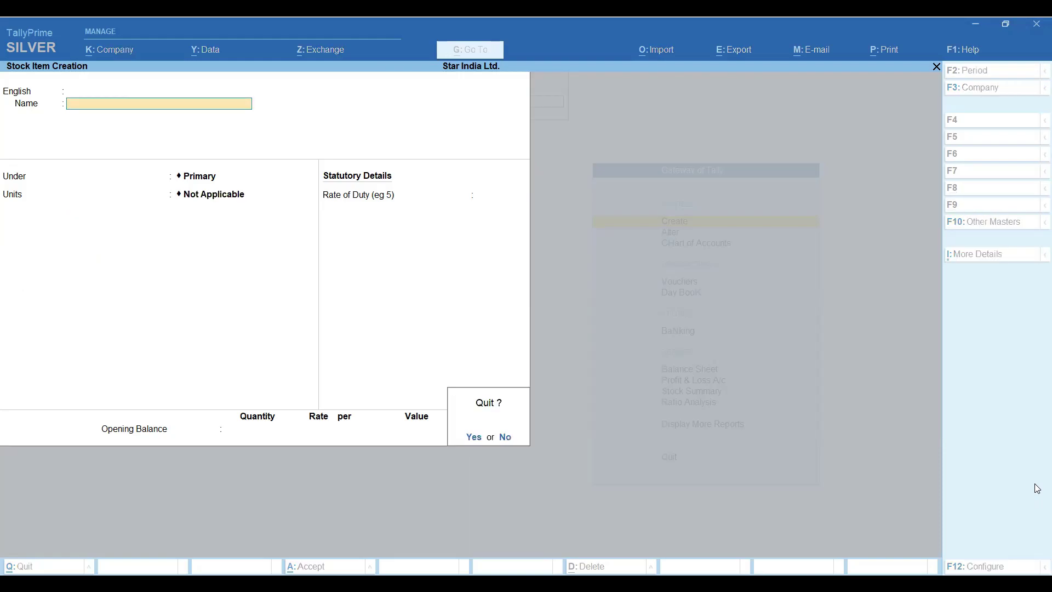
key("Return")
key("Down")
key("Down")
key("Down")
key("Return")
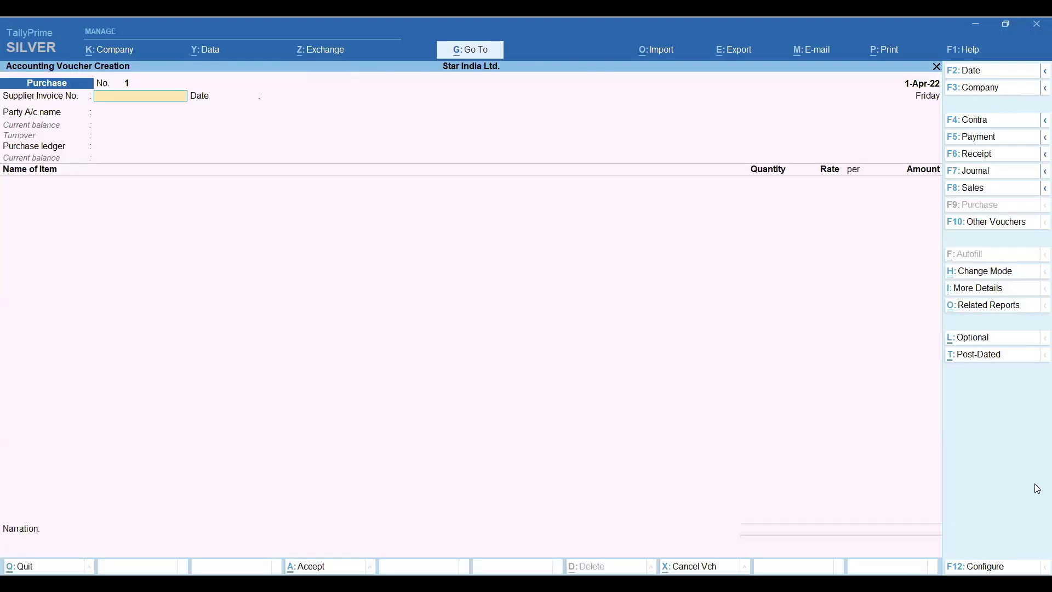
type("10")
key("Return")
key("Return")
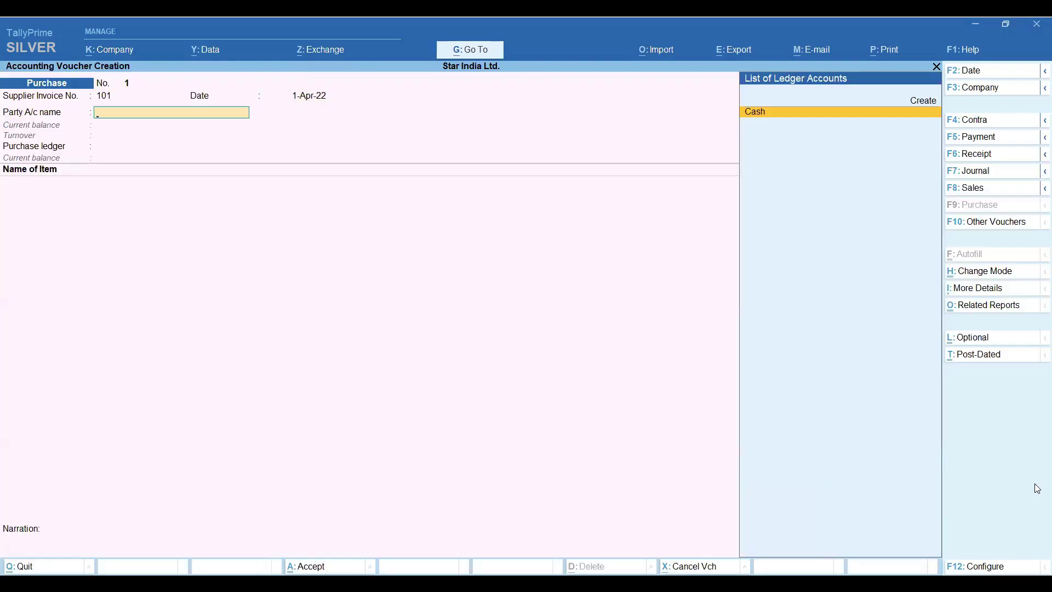
- Create supplier ledger Ajay Medical Store under Sundry Creditors
key("alt+c")
type("Ajay medical Store")
key("Return")
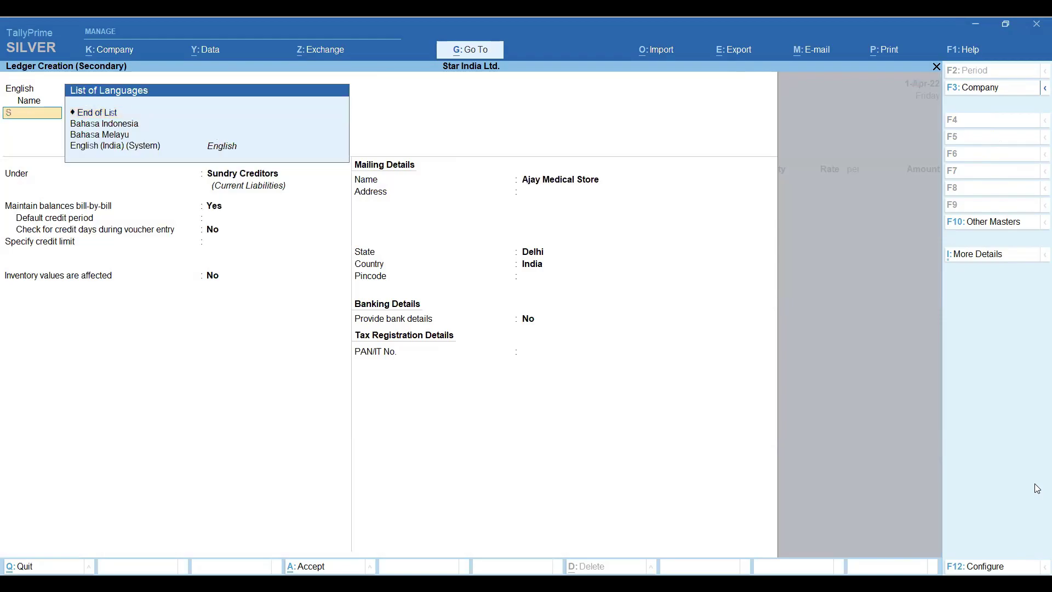
key("Return")
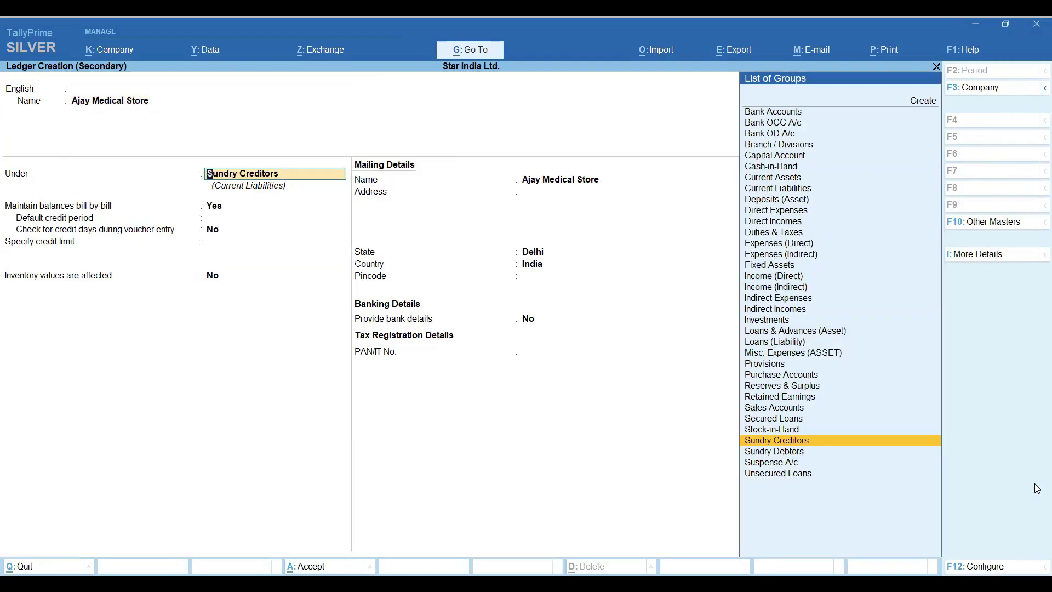
key("Return")
key("Return")
key("ctrl+a")
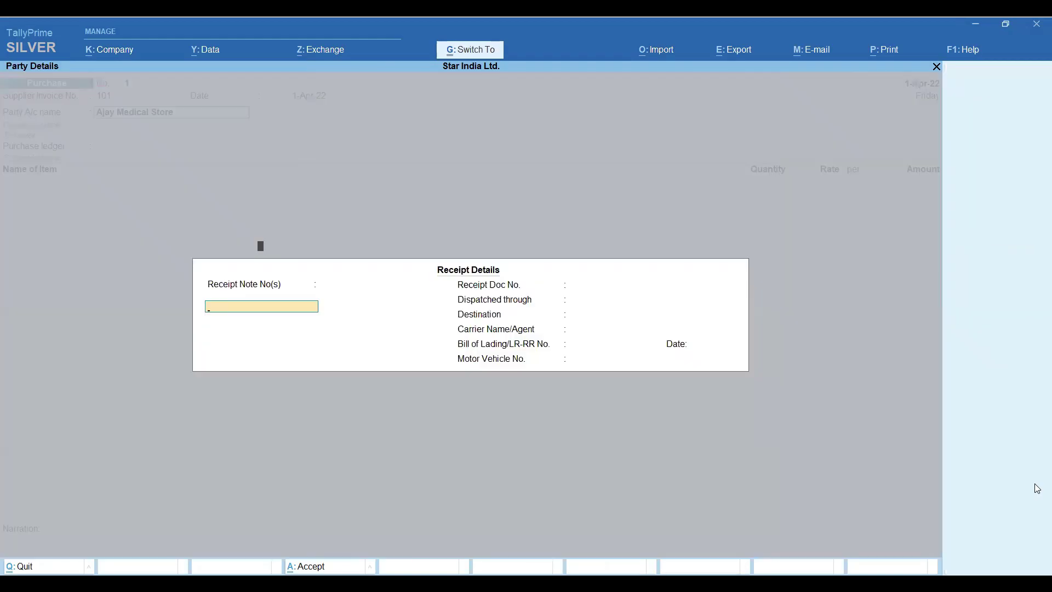
key("ctrl+a")
key("ctrl+a")
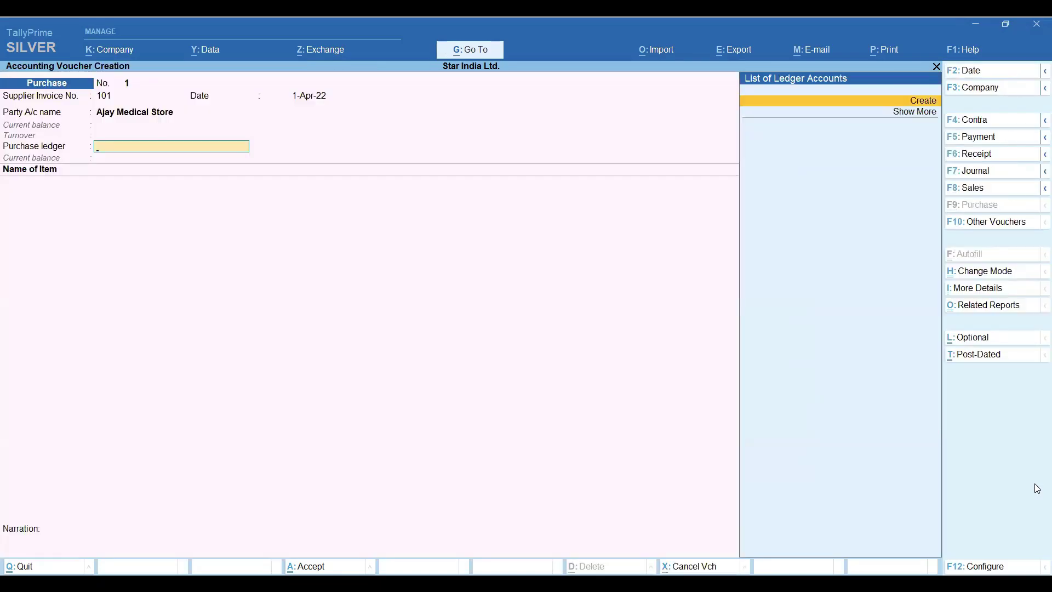
- Create a Purchase ledger under Purchase Accounts
key("alt+c")
type("hase")
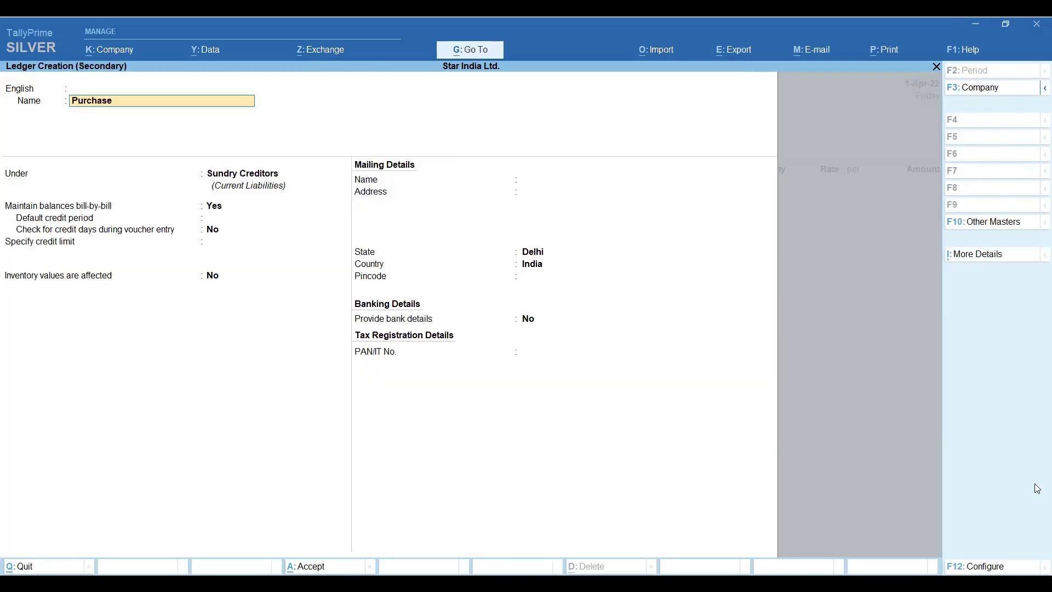
key("Return")
key("Return")
type("Pur")
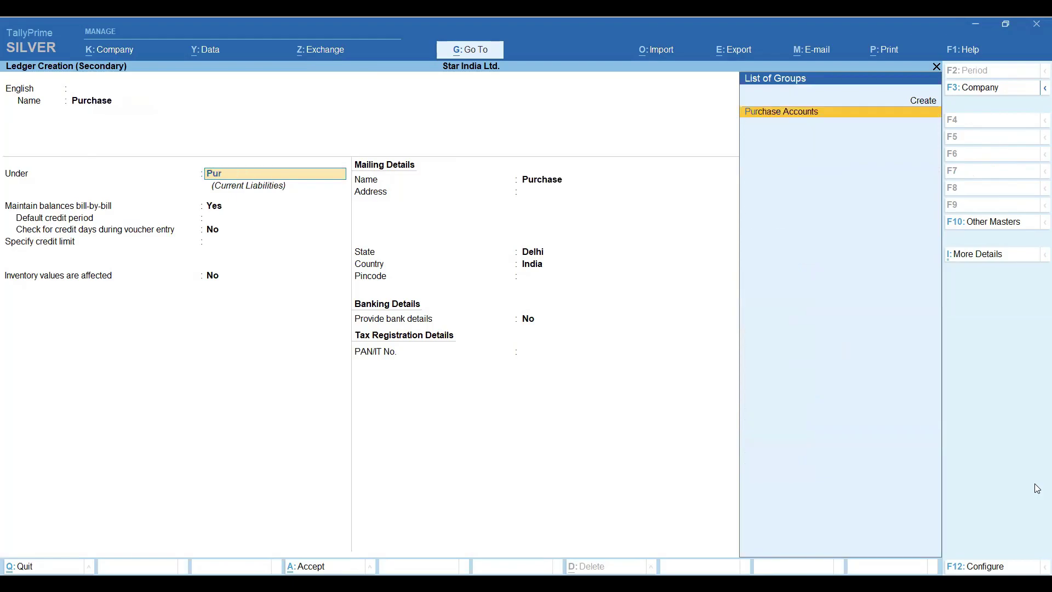
key("Return")
key("ctrl+a")
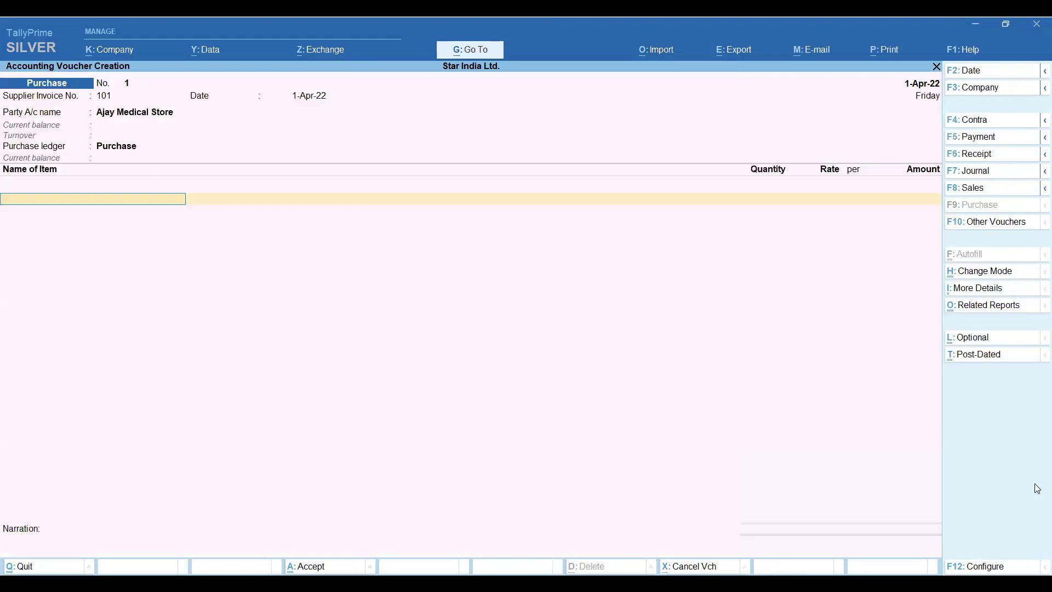
- Add Crocin Syrup batch Sa-101: 200 nos at rate 50
type("A")
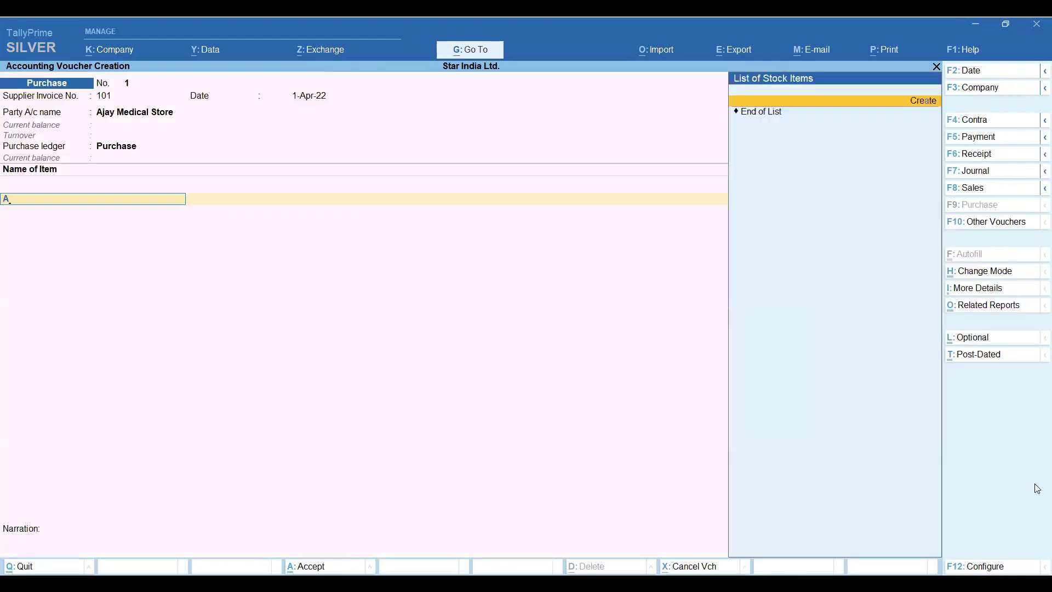
key("BackSpace")
key("Down")
key("Return")
key("Return")
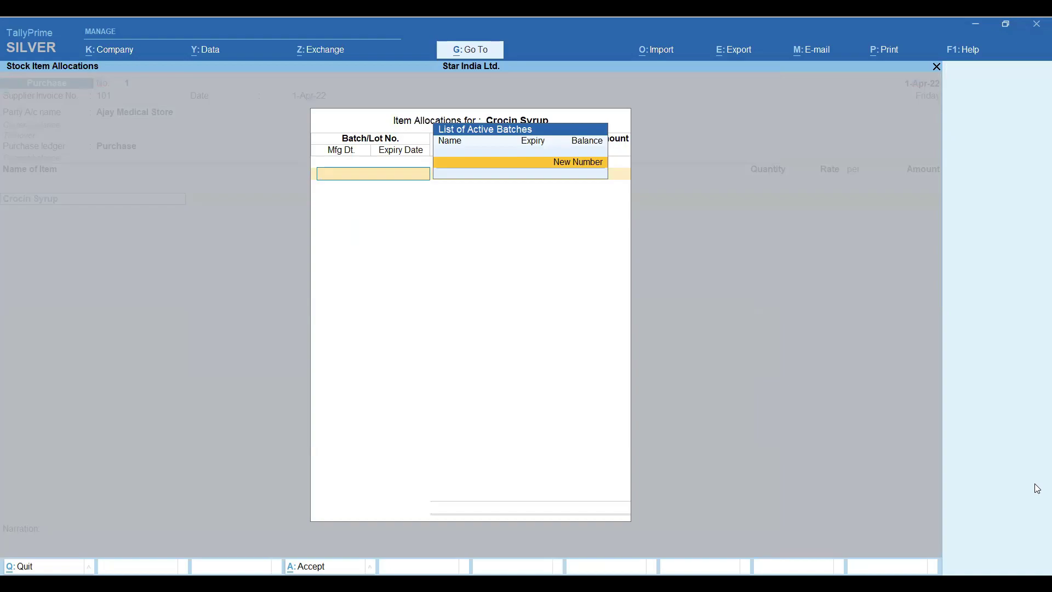
key("Return")
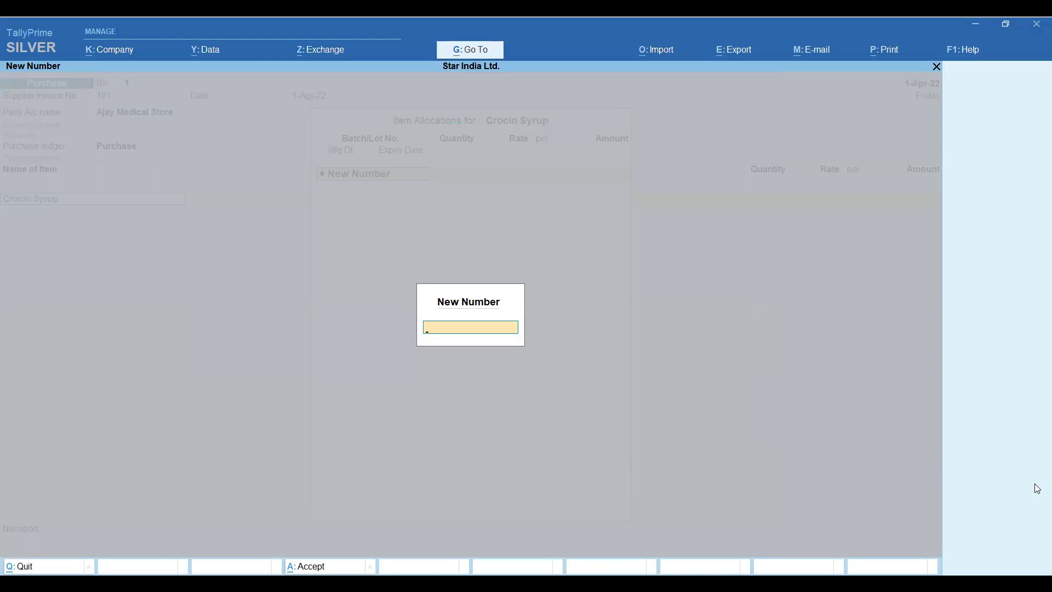
type("Sa-101")
key("Return")
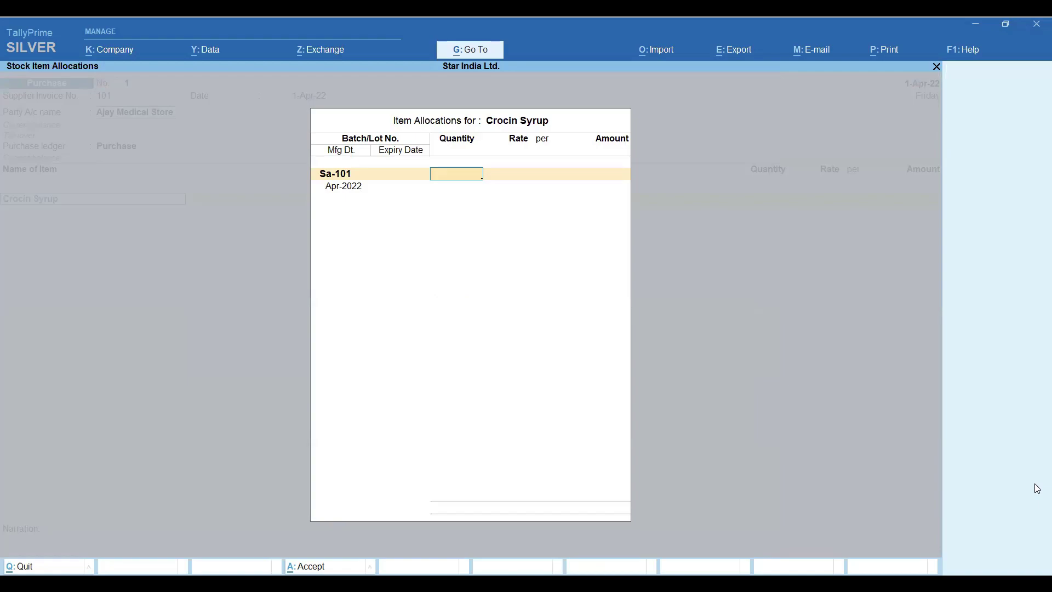
type("200")
key("Return")
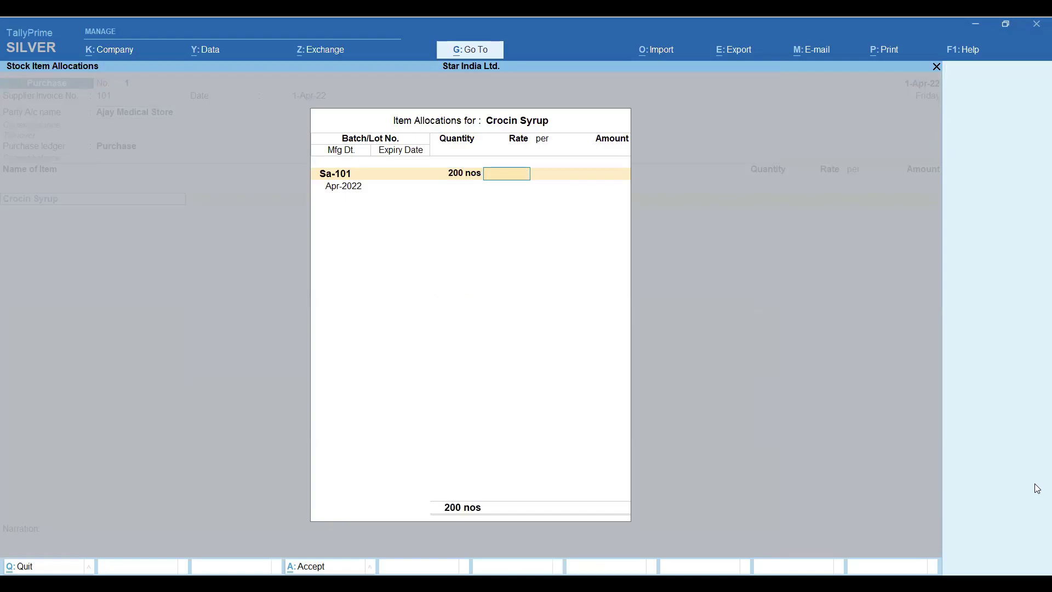
type("50")
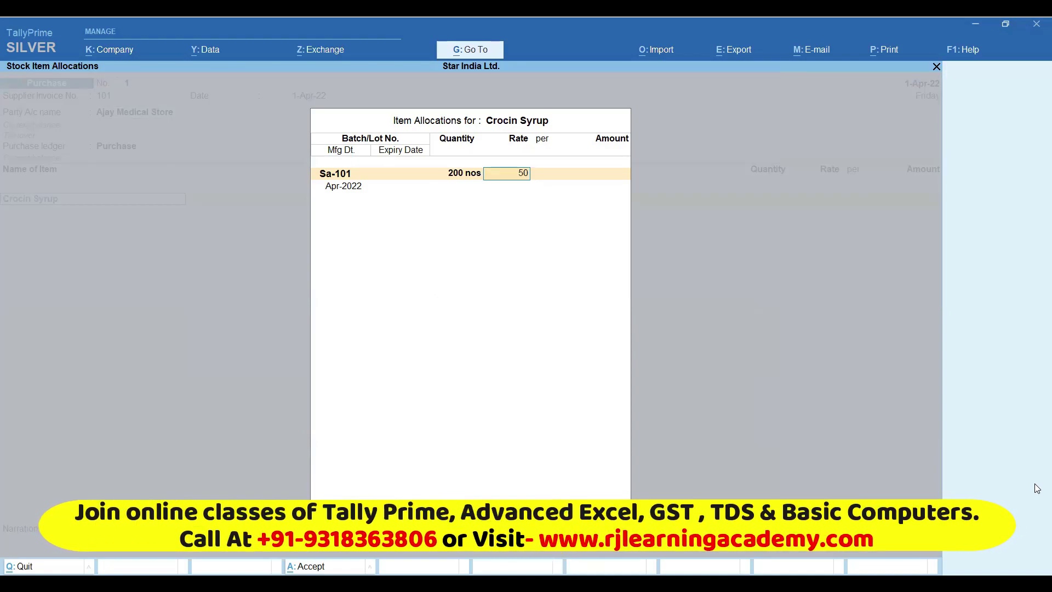
key("Return")
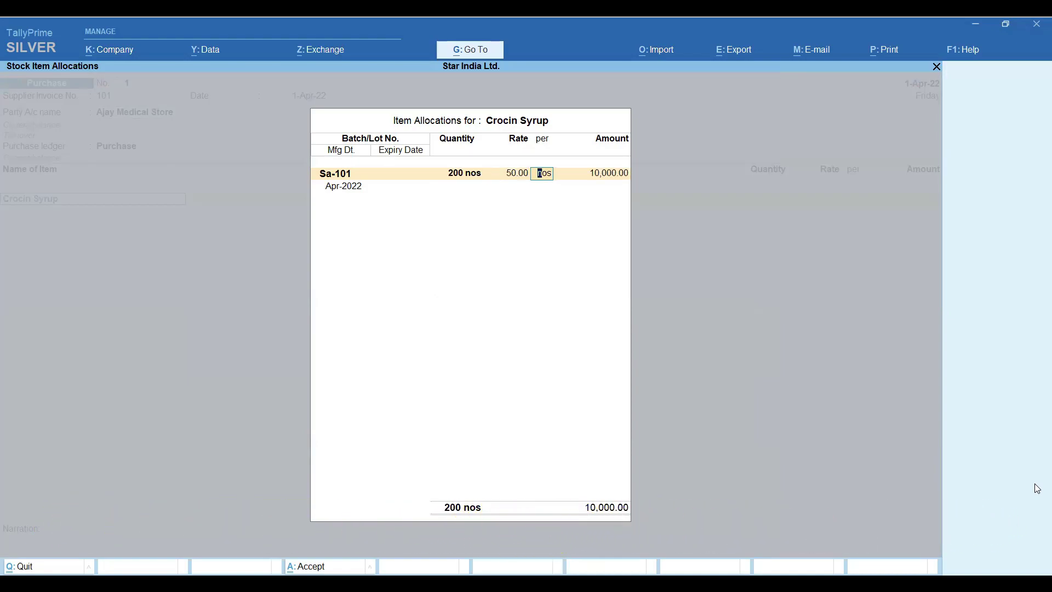
key("Return")
key("Return")
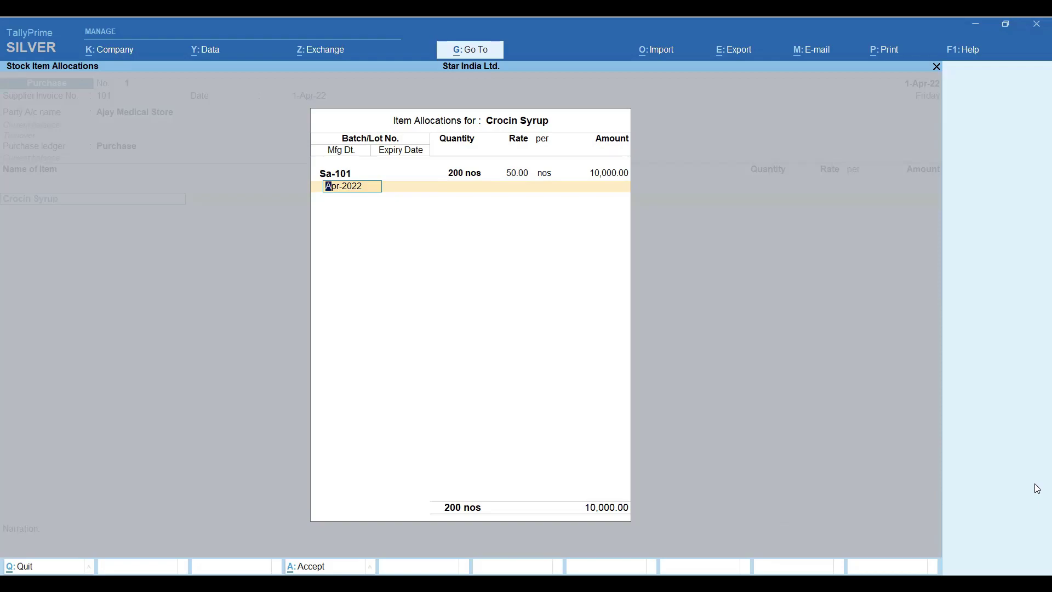
- Set batch manufacturing date 2-Jan-22 and expiry 21-Dec-23, then close the allocation
type("2")
key("Return")
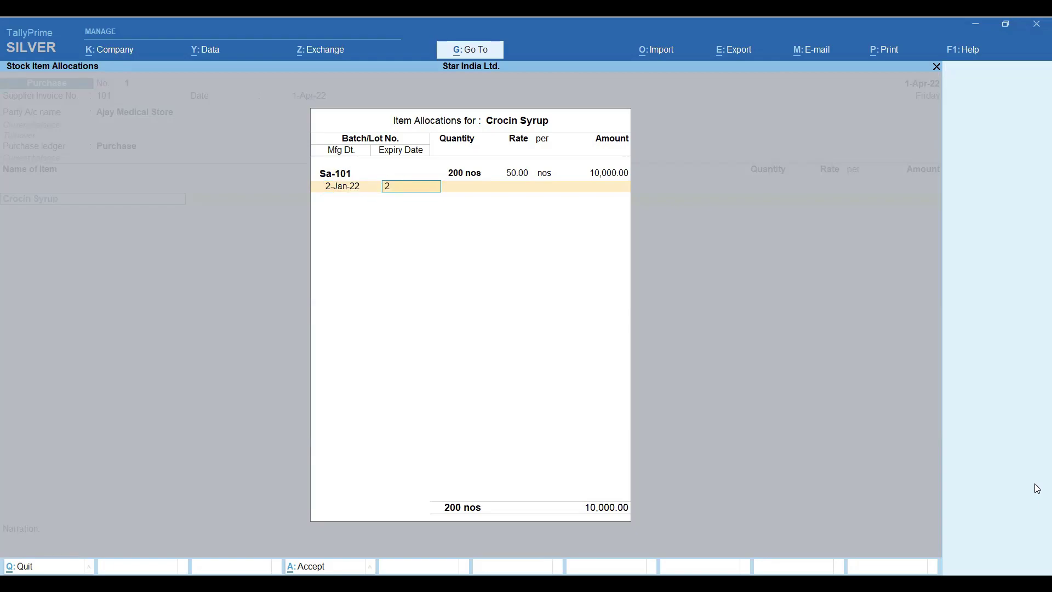
type("21-12-2023")
key("Return")
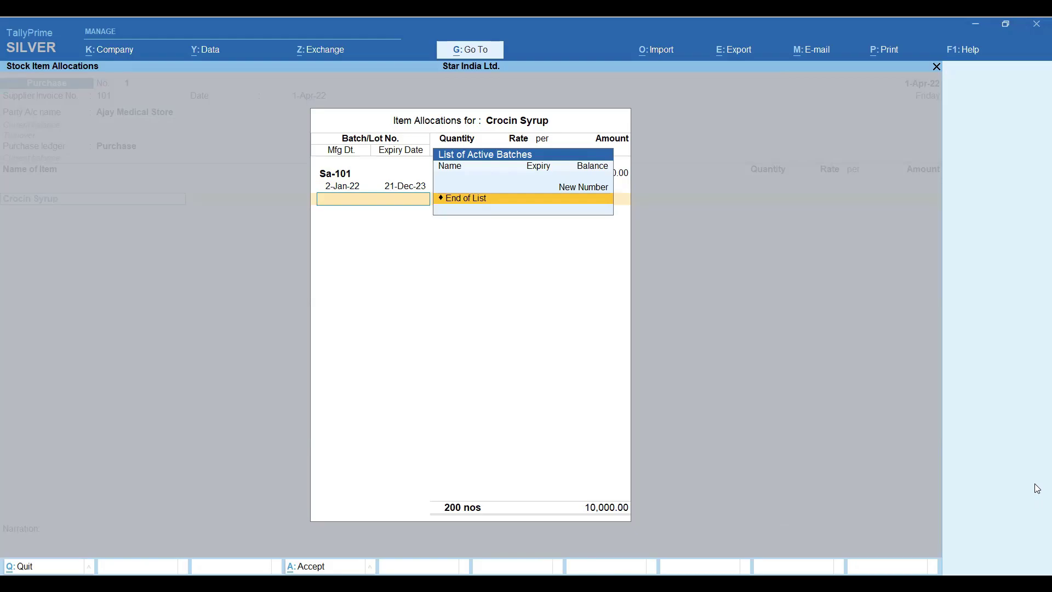
key("Return")
key("Return")
key("Return")
- Save the purchase voucher against new bill reference 101
key("Return")
key("Return")
key("Return")
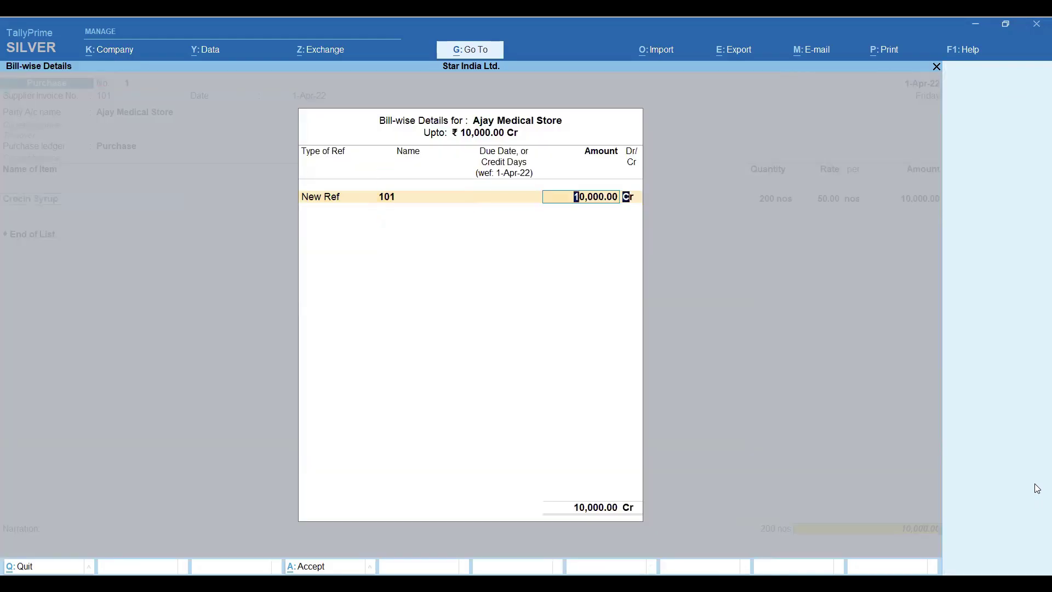
key("Return")
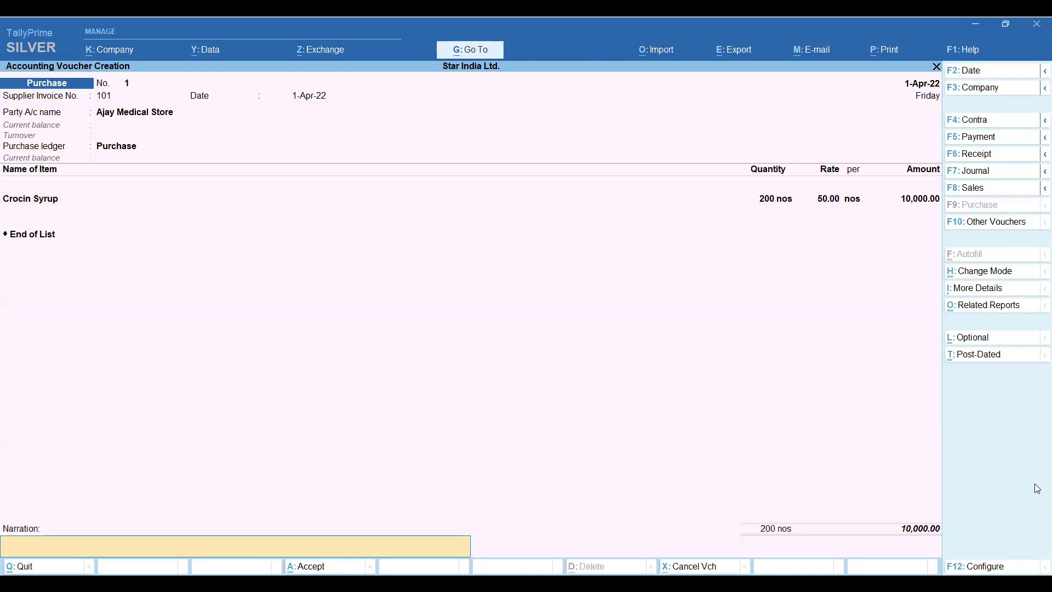
key("Return")
key("Return")
key("Escape")
key("Return")
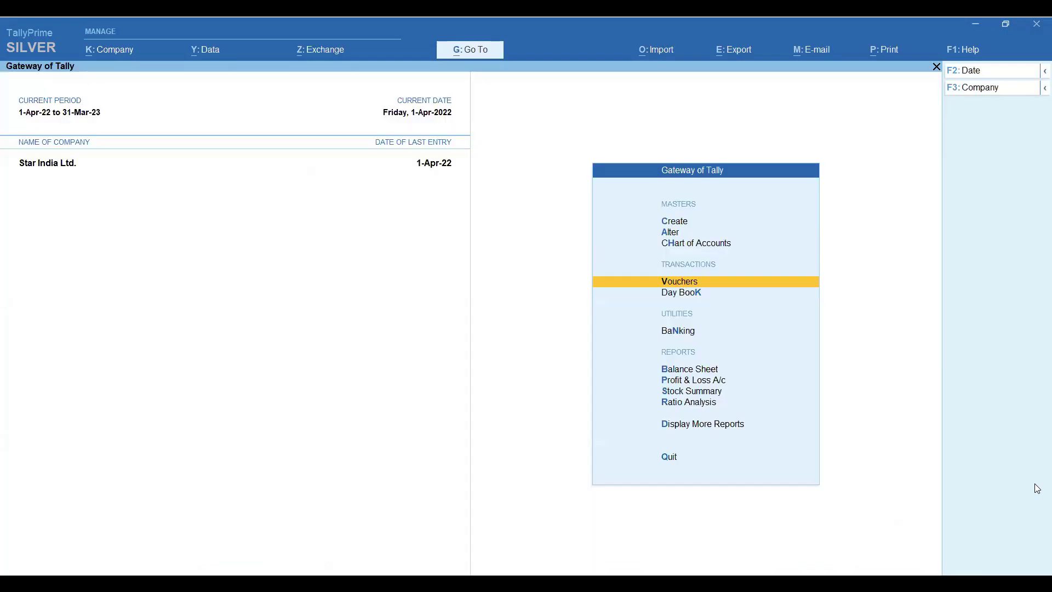
- Open Inventory Books from Display More Reports
key("d")
key("Down")
key("Down")
key("Down")
key("Down")
key("Down")
key("Down")
key("Down")
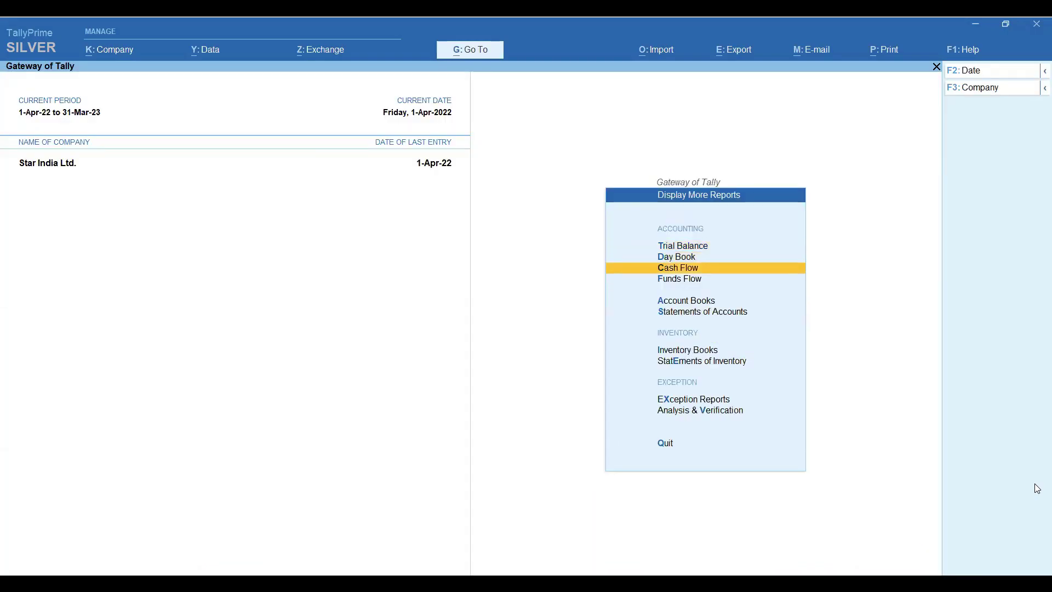
key("Up")
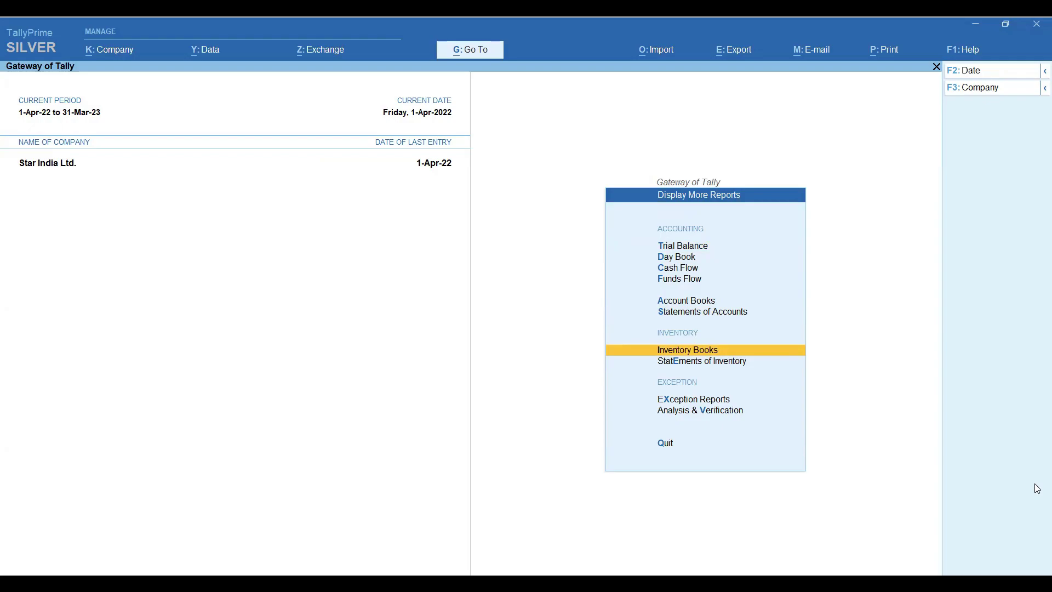
key("Return")
key("Down")
key("Return")
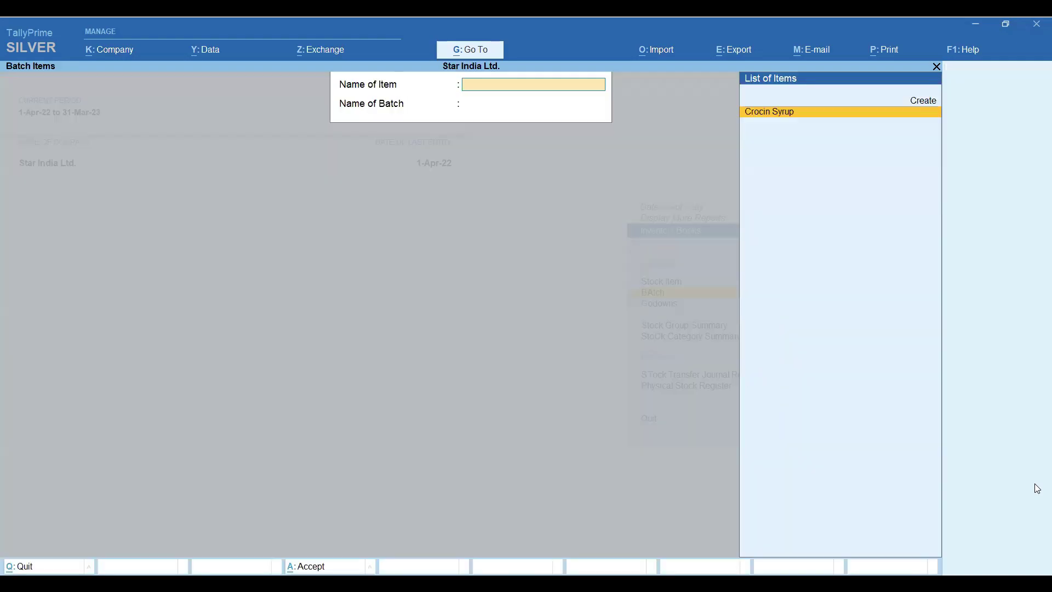
key("Return")
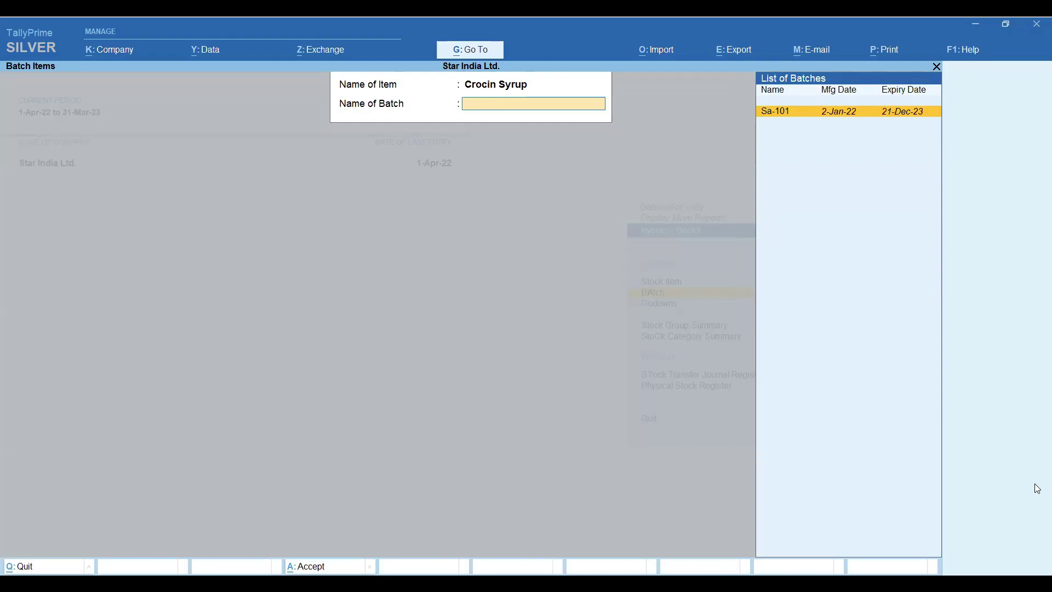
key("Return")
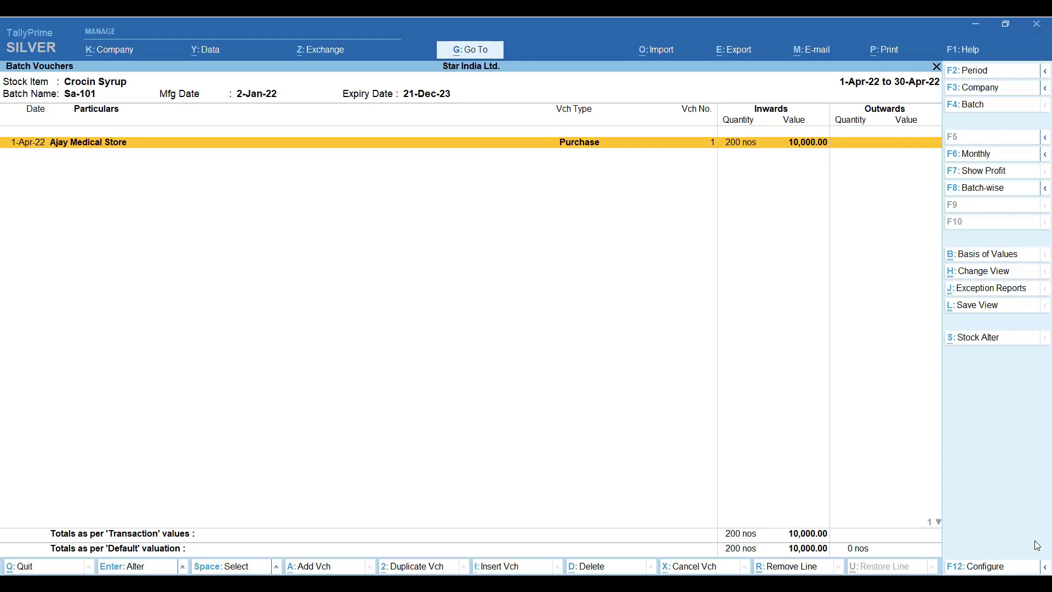
key("Escape")
key("Escape")
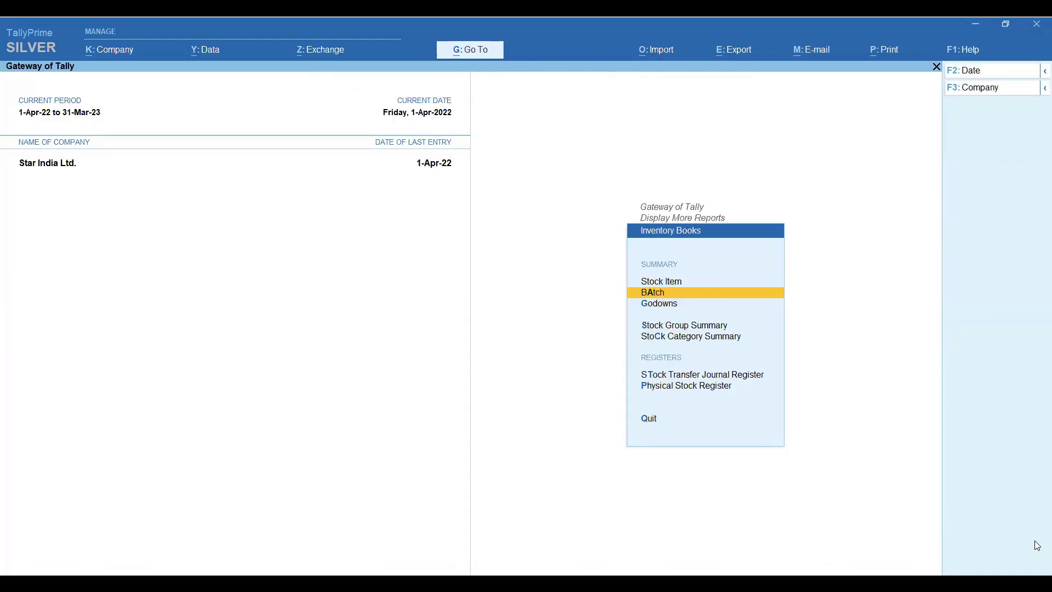
- Look through Statements of Accounts and back out to Display More Reports
key("Escape")
key("Up")
key("Return")
key("Escape")
key("Down")
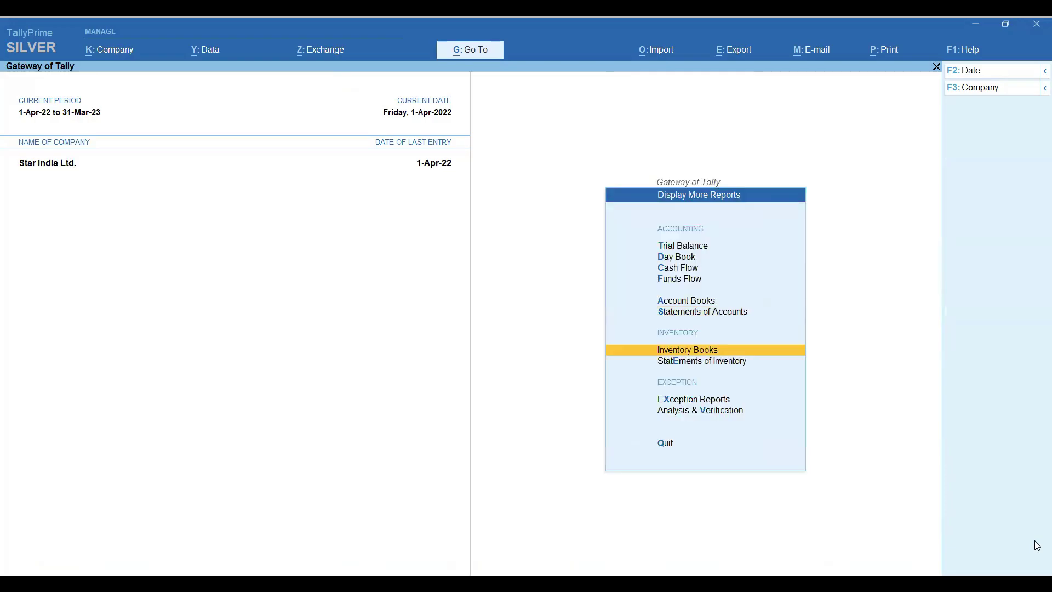
key("Down")
key("Return")
key("Escape")
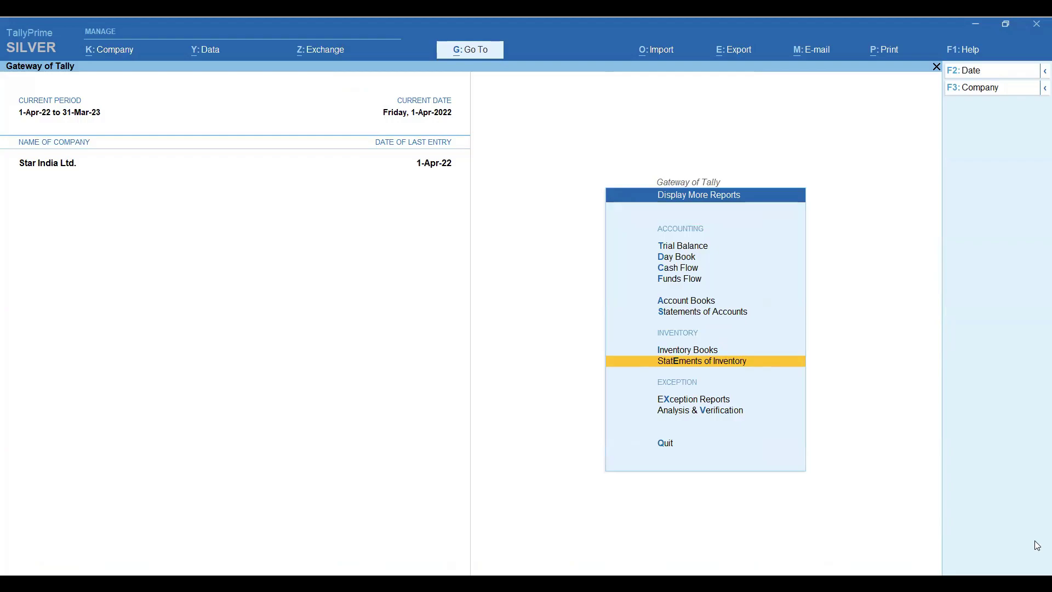
- Reopen the Batch Items report for Crocin Syrup, then close the batch selection
key("Up")
key("Return")
key("Down")
key("Return")
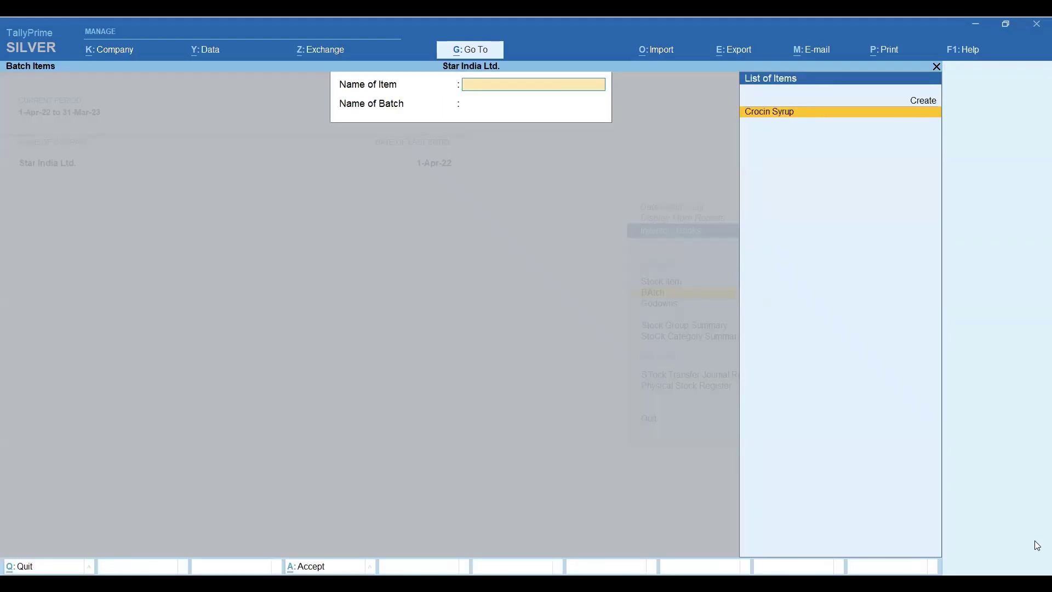
key("Return")
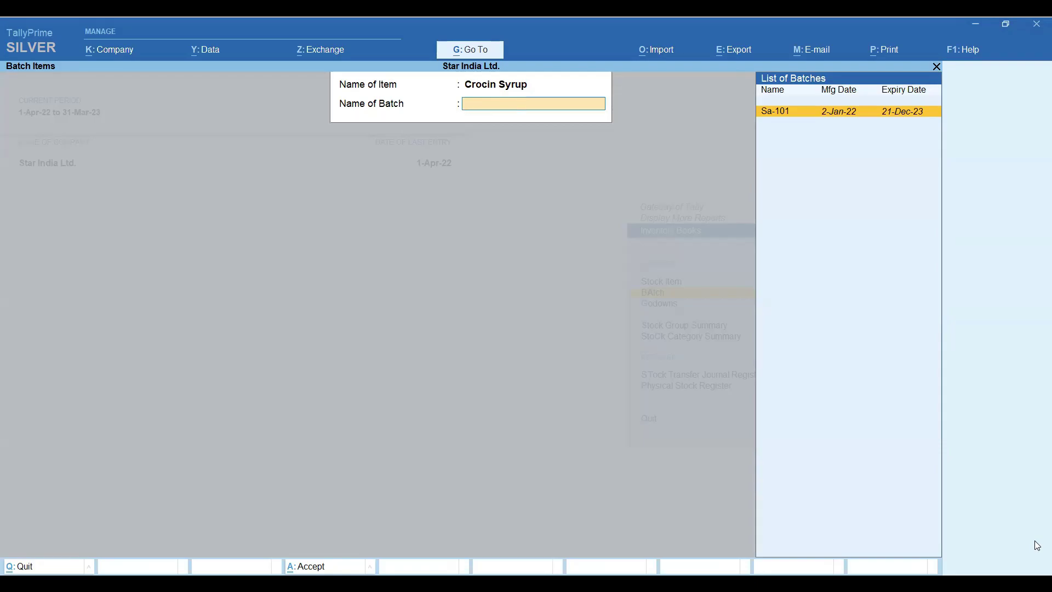
key("Escape")
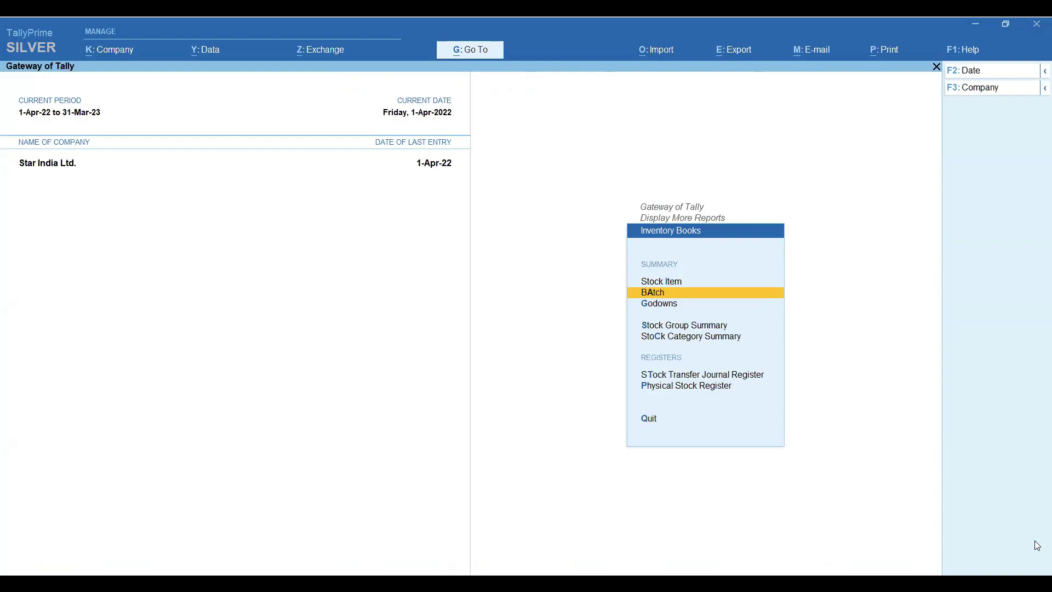
- Open Statements of Inventory and move to Ageing Analysis
key("Down")
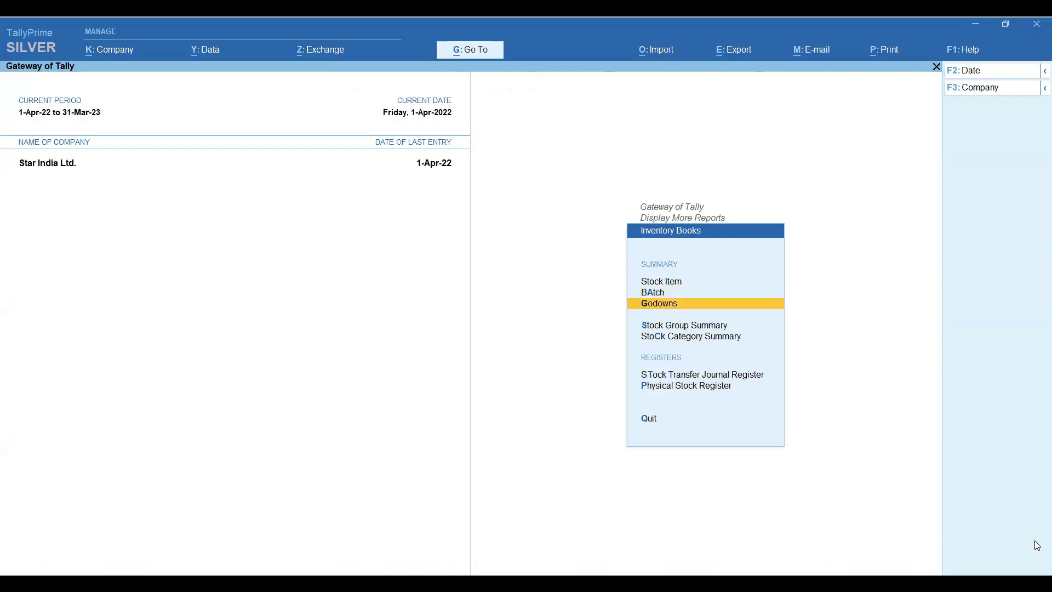
key("Escape")
key("Down")
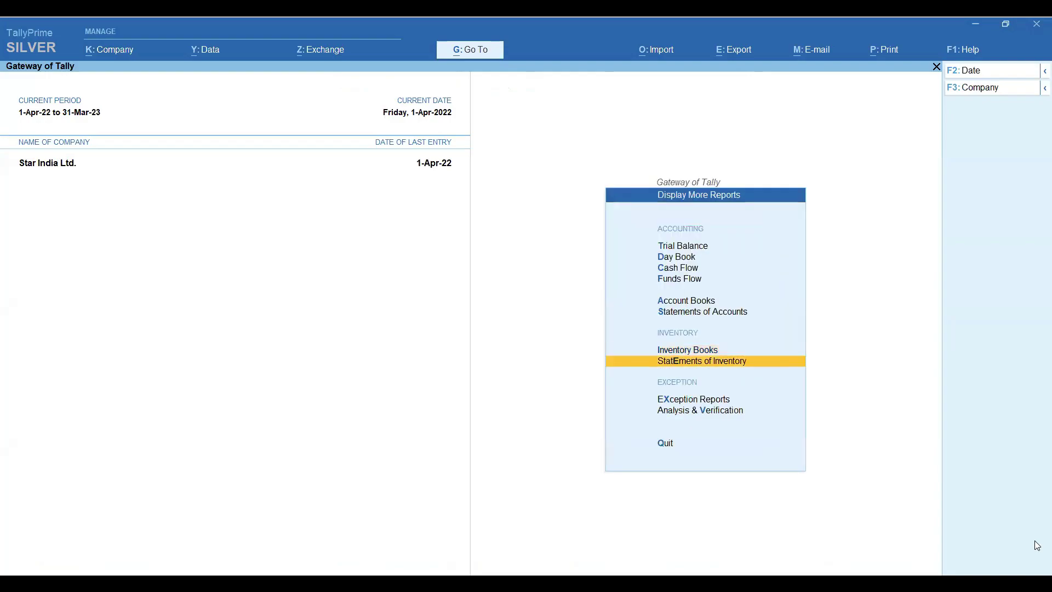
key("Return")
key("Down")
key("Down")
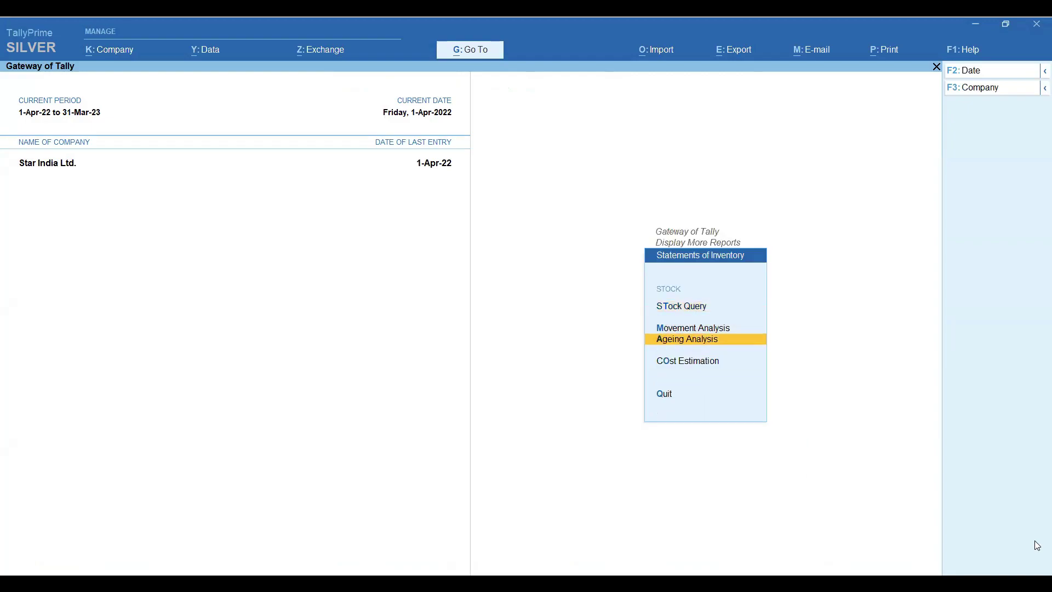
- View Primary's Stock Ageing Analysis in Detailed view for batch Sa-101, then return to Gateway
key("Return")
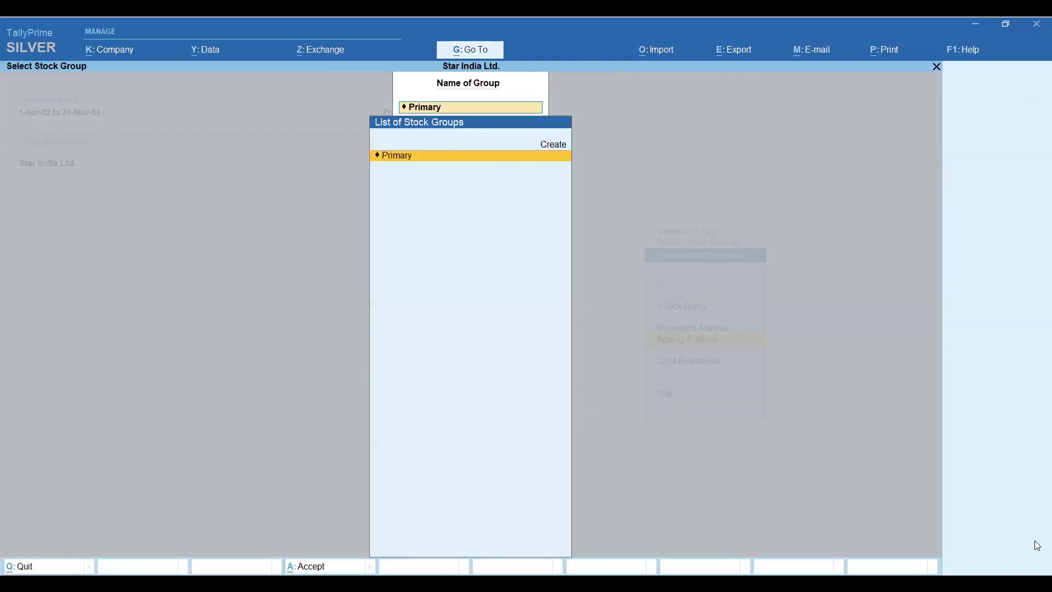
key("Return")
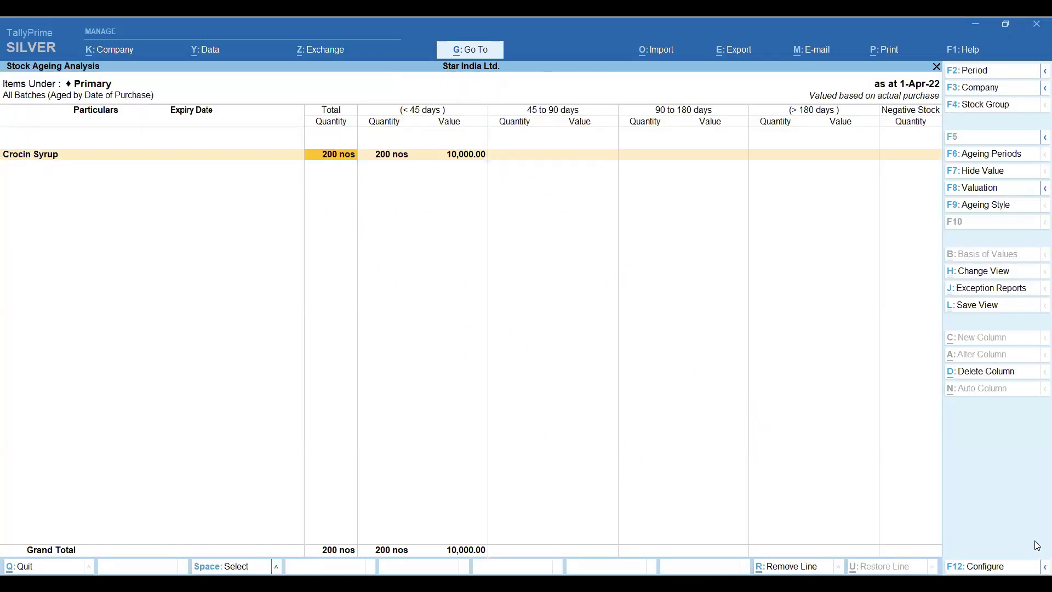
key("alt")
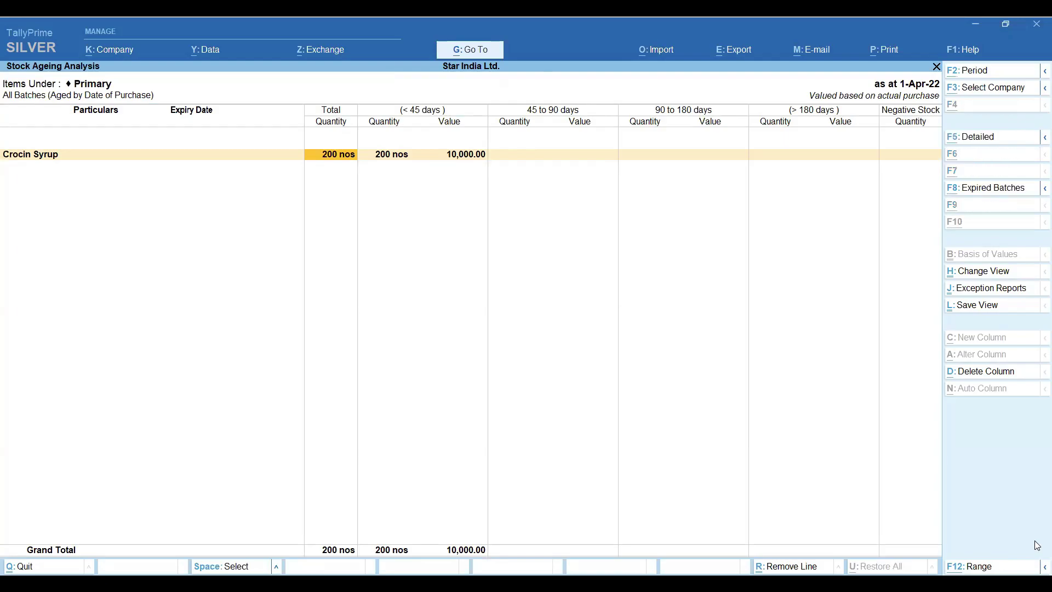
key("alt+F5")
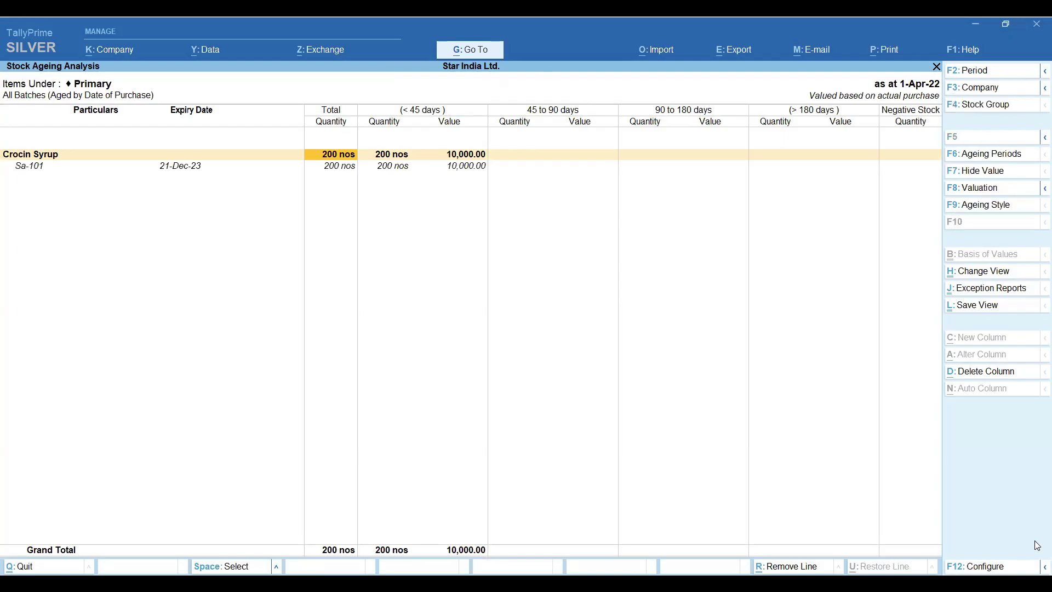
key("Down")
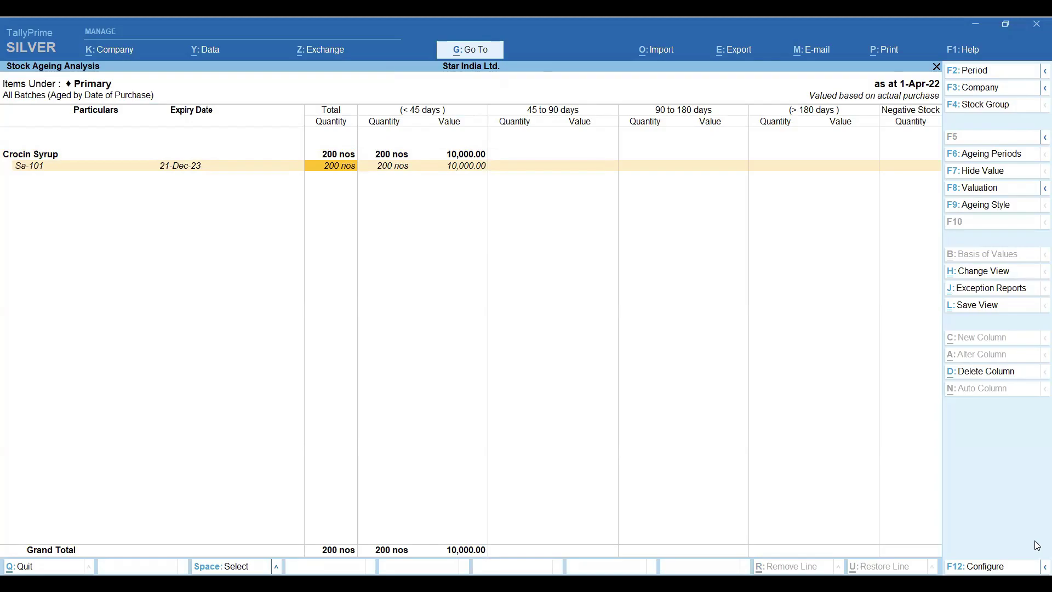
key("Escape")
key("Escape")
key("Escape")
key("Escape")
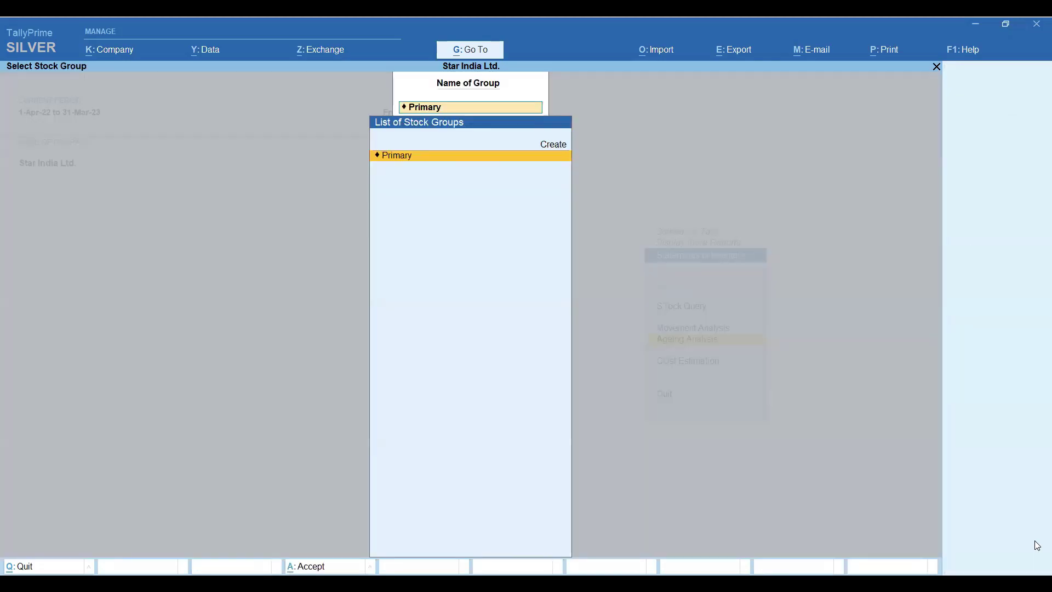
key("Escape")
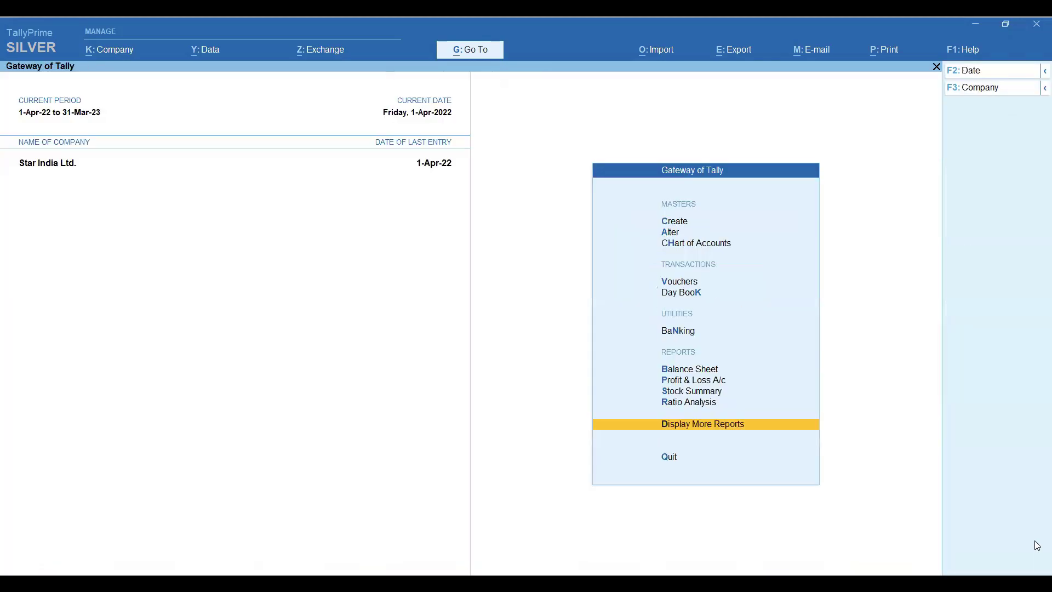